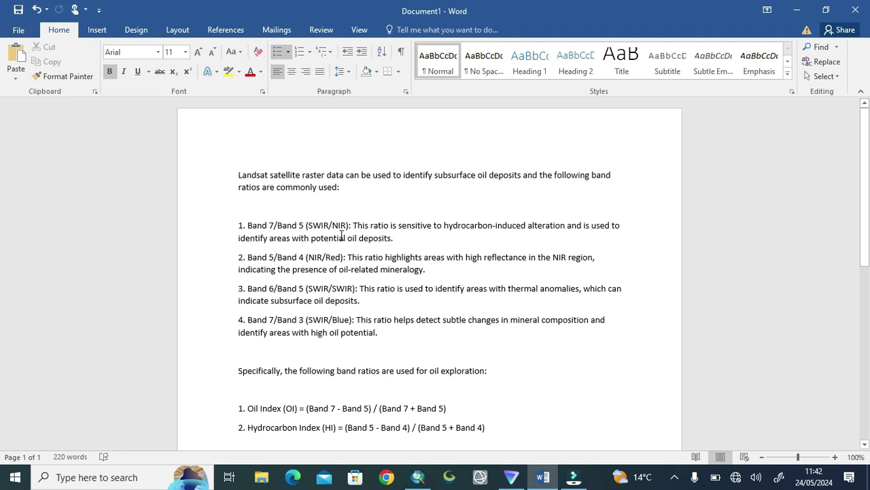
Examine the document's Landsat band ratios for oil exploration, including the Oil Index and Hydrocarbon Index formulas
scroll(316, 234, down, 3)
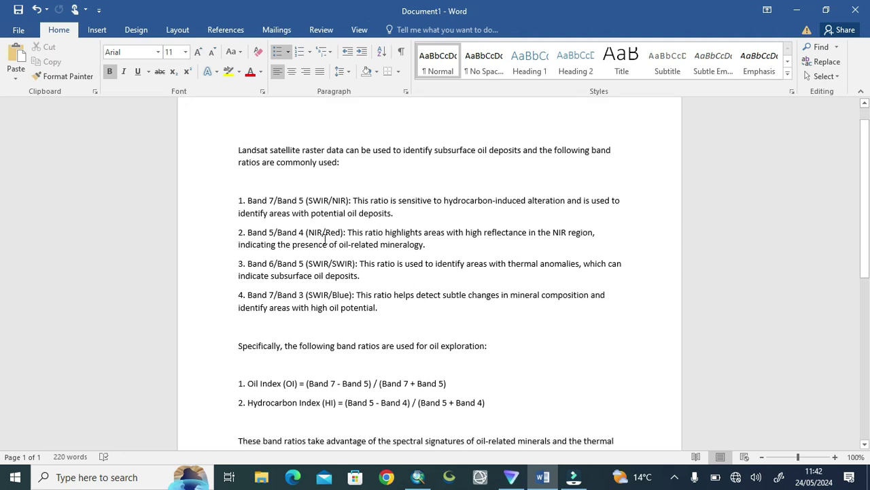
scroll(325, 239, down, 4)
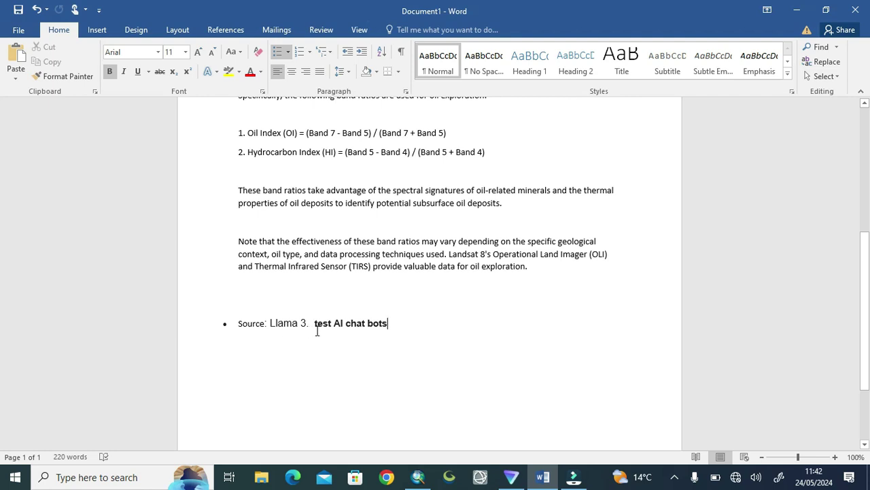
scroll(317, 330, up, 1)
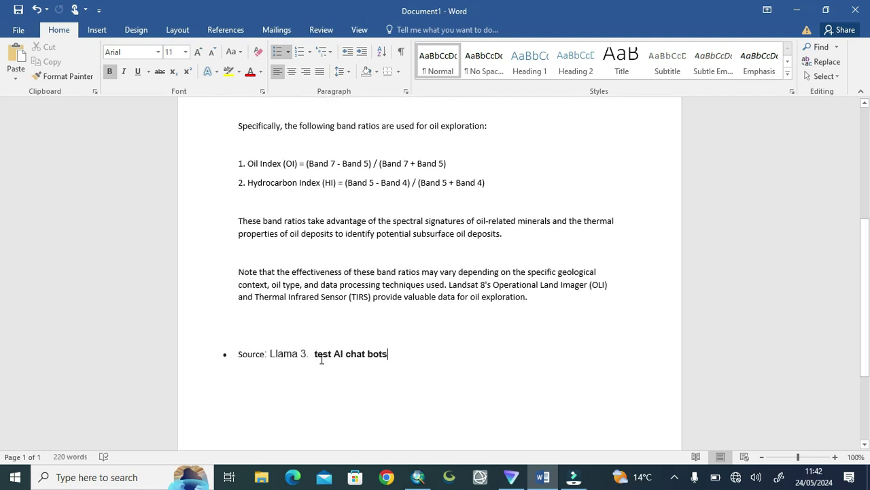
scroll(317, 358, up, 6)
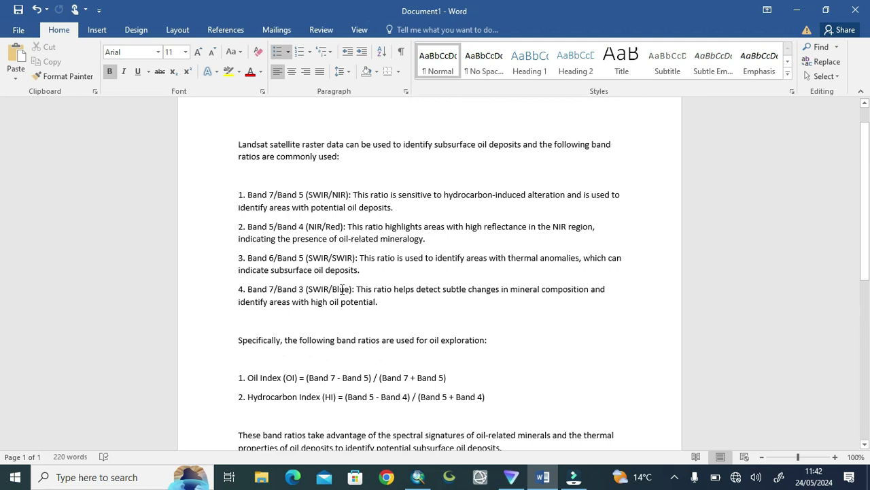
scroll(343, 289, up, 1)
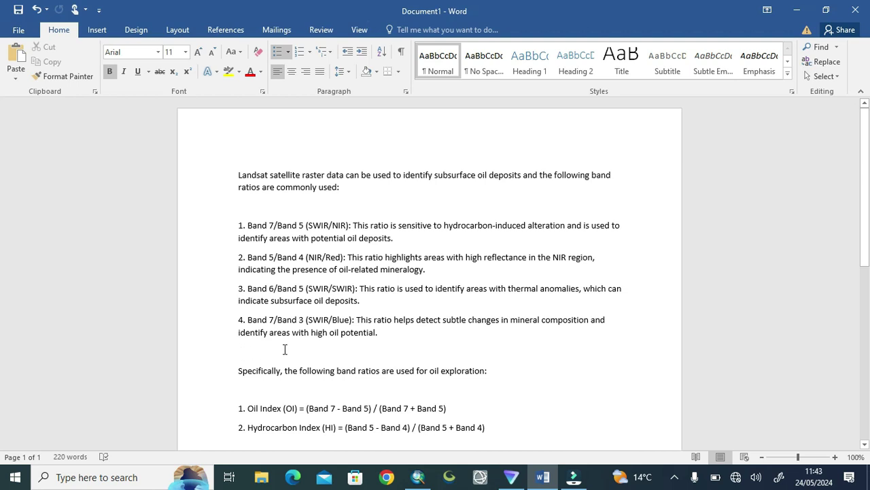
scroll(318, 342, down, 2)
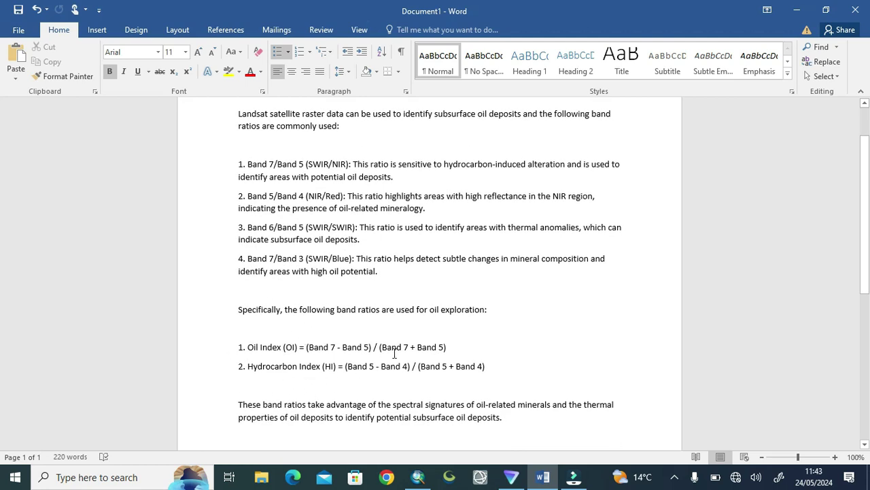
drag(460, 345, 239, 346)
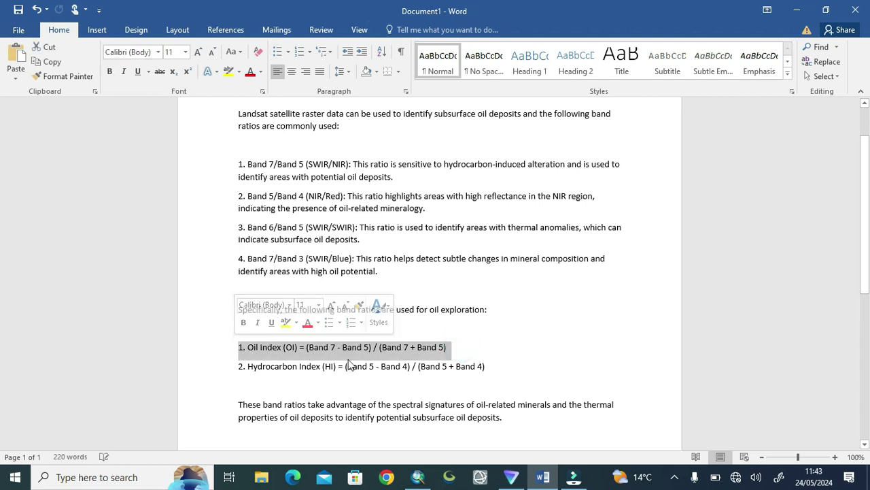
drag(508, 370, 341, 375)
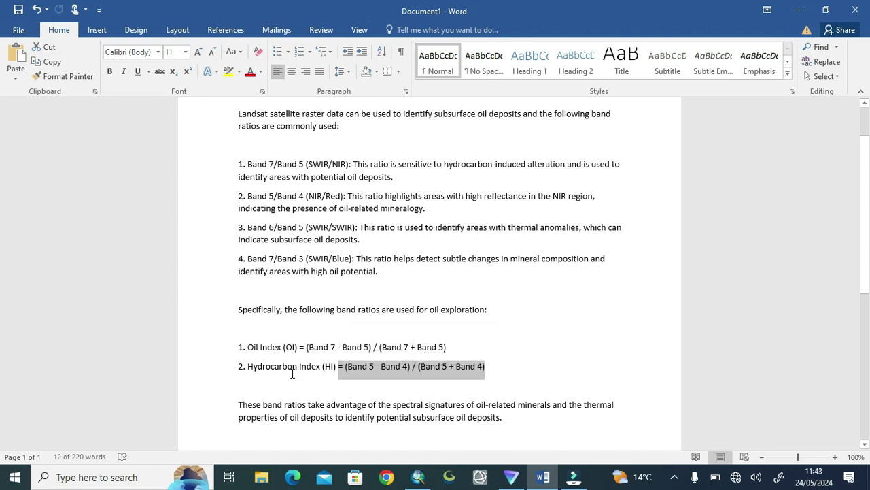
drag(245, 345, 462, 345)
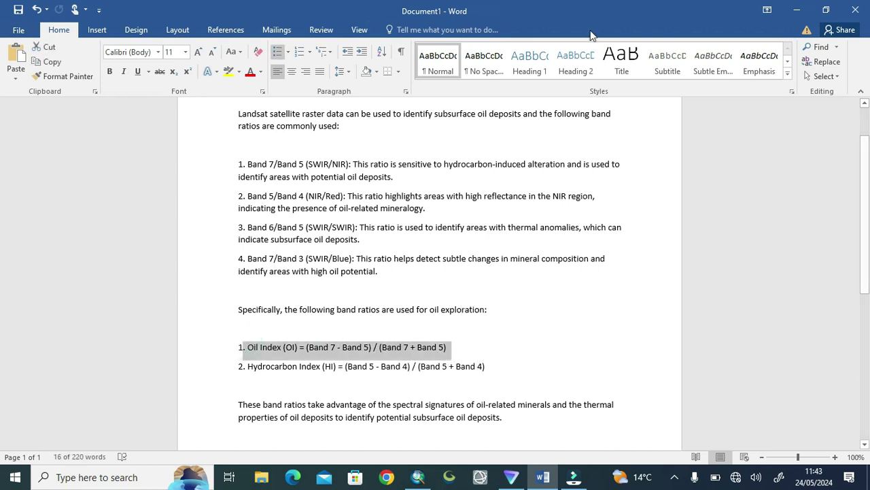
Put the band ratio document away and switch to ArcMap, where the Landsat B5 and B7 rasters are loaded
click(798, 11)
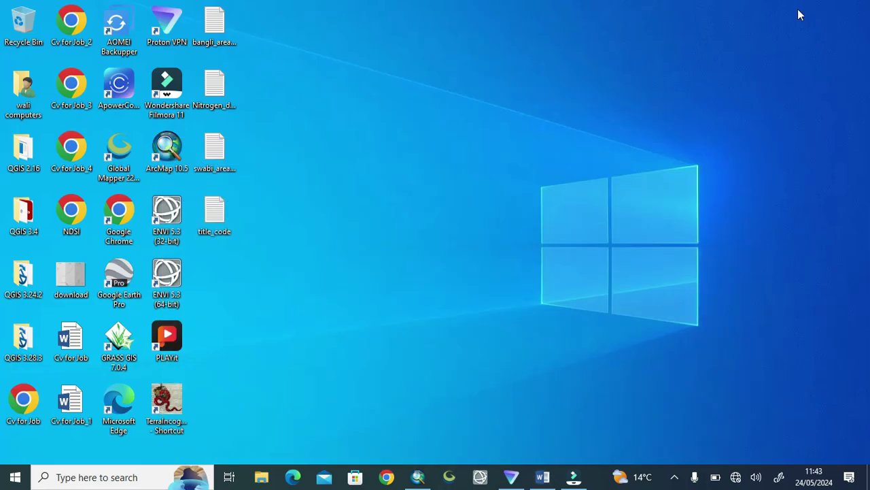
click(542, 477)
scroll(417, 258, up, 2)
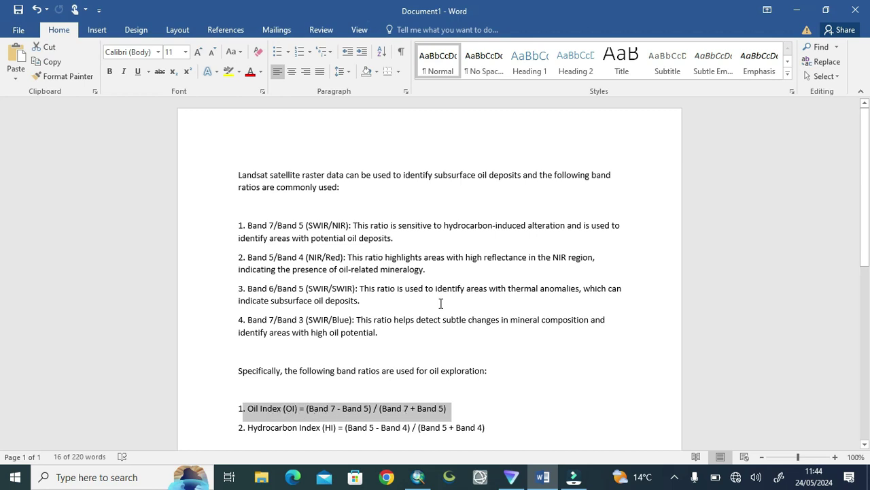
click(807, 12)
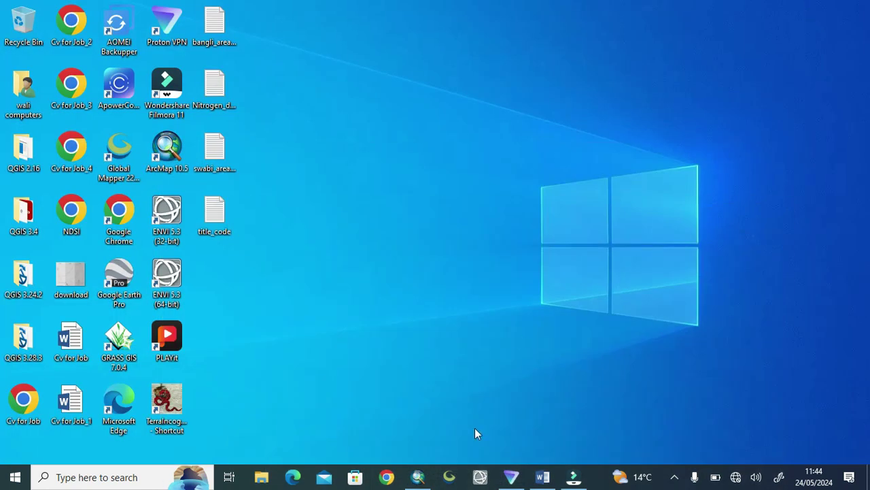
click(422, 479)
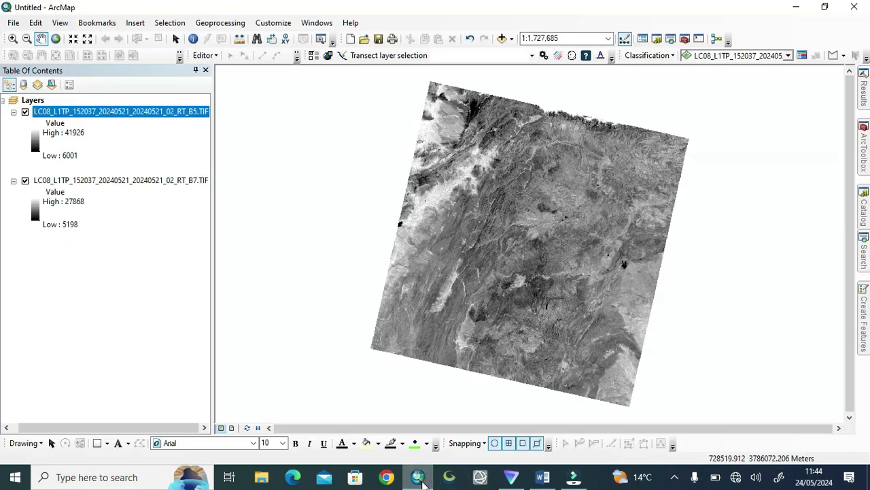
click(158, 216)
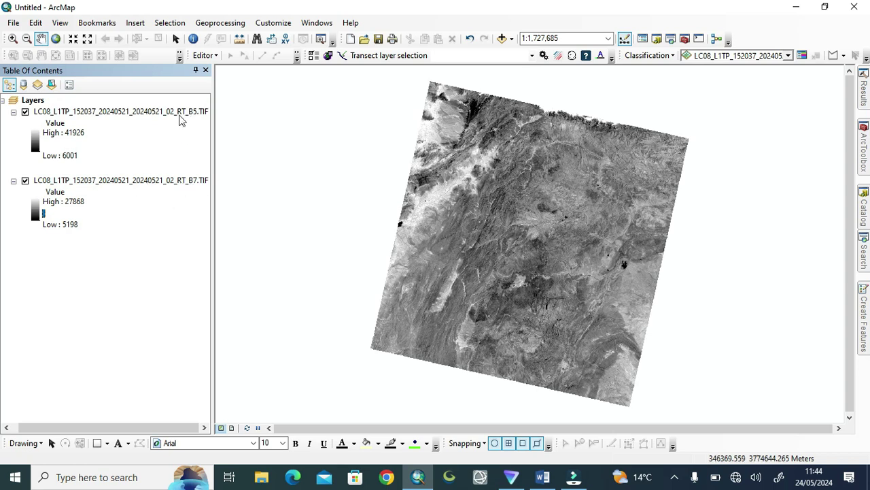
Search for the Raster Calculator tool and open it
click(864, 252)
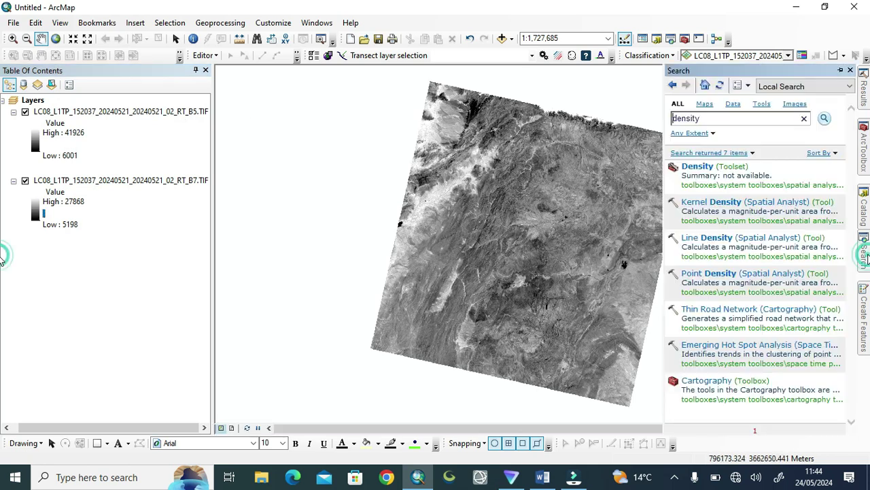
click(751, 123)
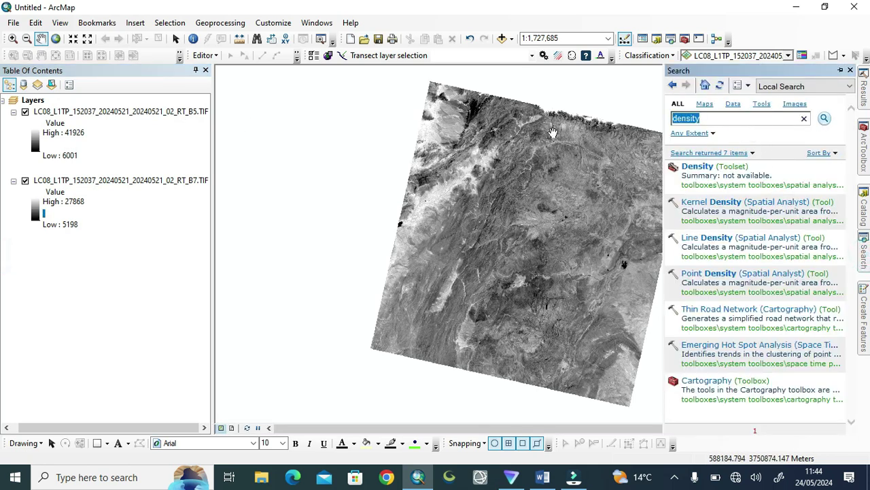
key(BackSpace)
text(raster calcualto)
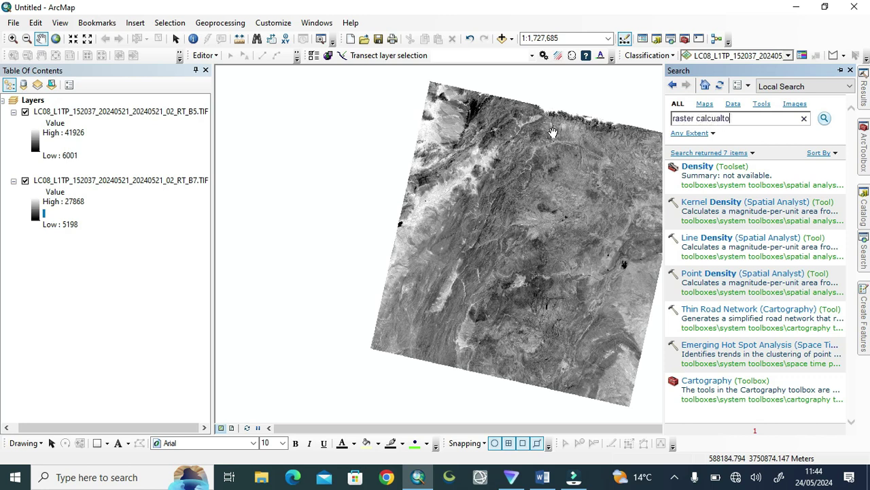
text(r)
key(Return)
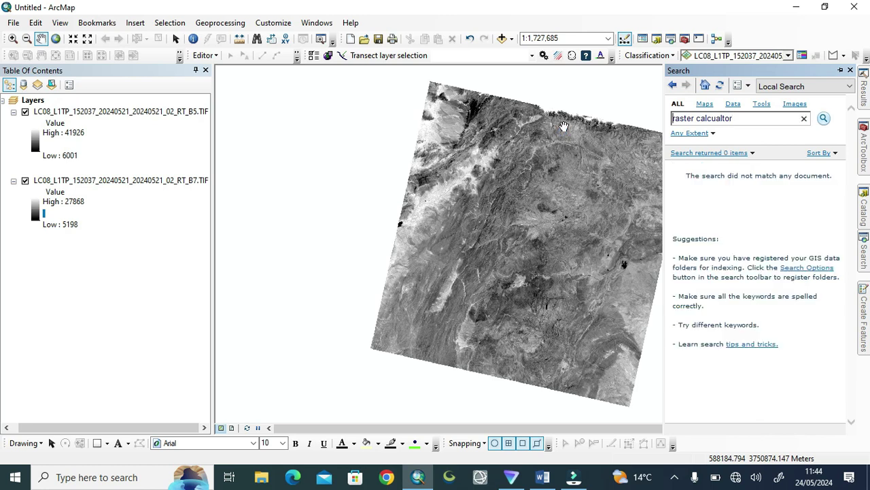
click(723, 119)
key(BackSpace)
key(BackSpace)
text(lat)
key(Return)
click(697, 202)
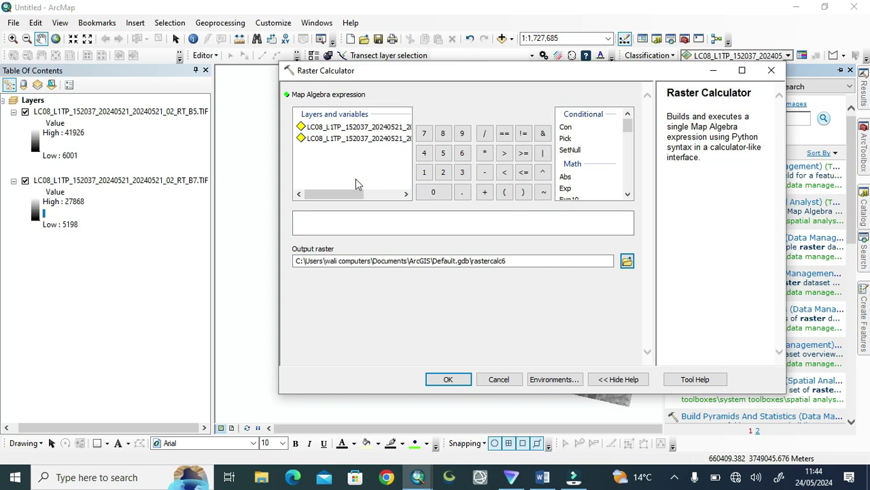
Check the Oil Index formula in the Word document, and enter its numerator in Raster Calculator as Float of the B7 raster minus the B5 raster
drag(352, 194, 381, 194)
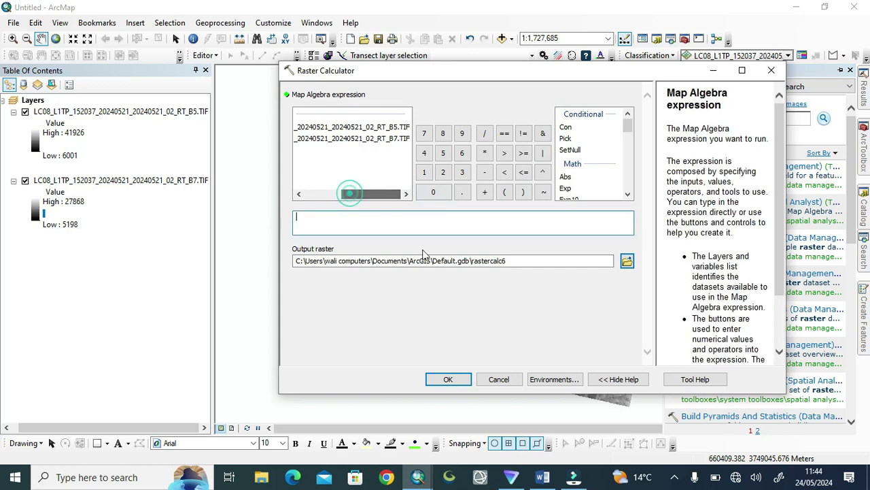
click(542, 476)
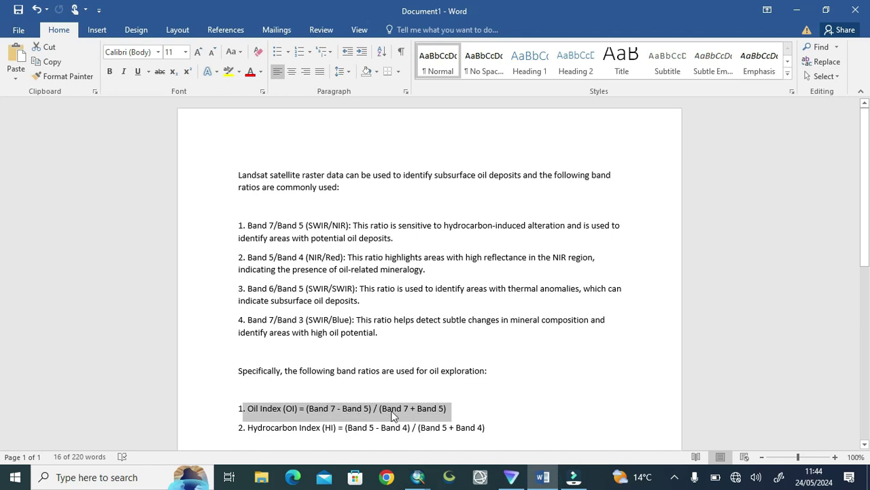
click(799, 10)
click(364, 219)
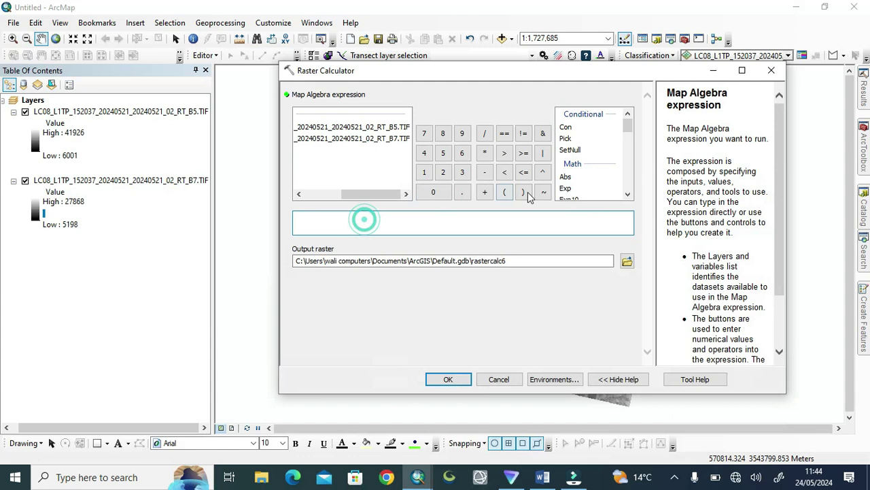
scroll(585, 166, down, 2)
double_click(567, 157)
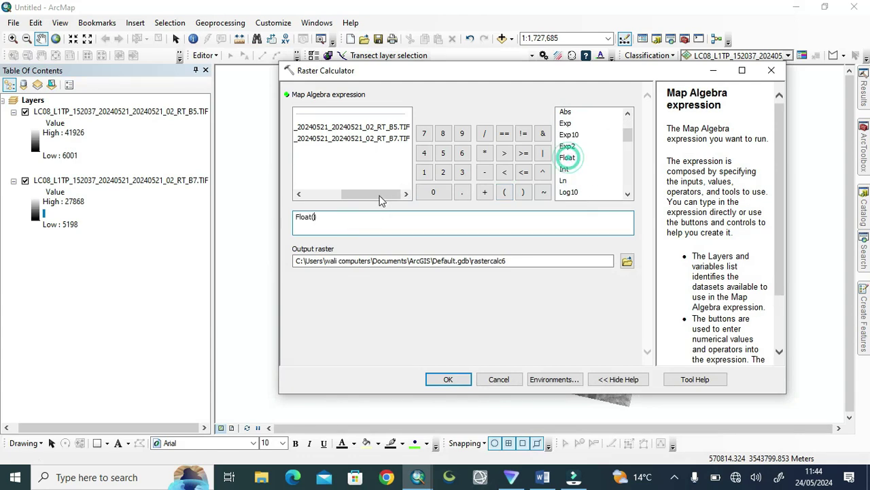
click(371, 139)
double_click(371, 139)
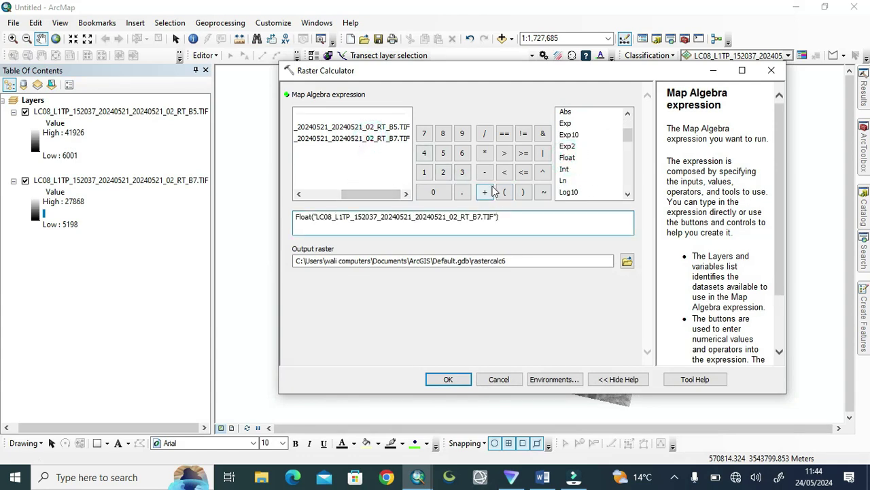
click(485, 172)
double_click(380, 126)
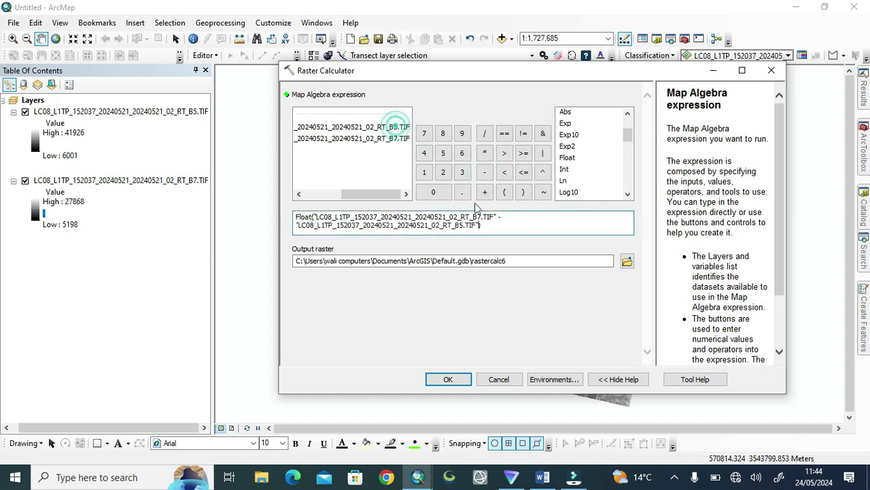
Extend the expression by dividing the numerator by Float of the B7 raster plus the B5 raster
click(500, 226)
click(484, 133)
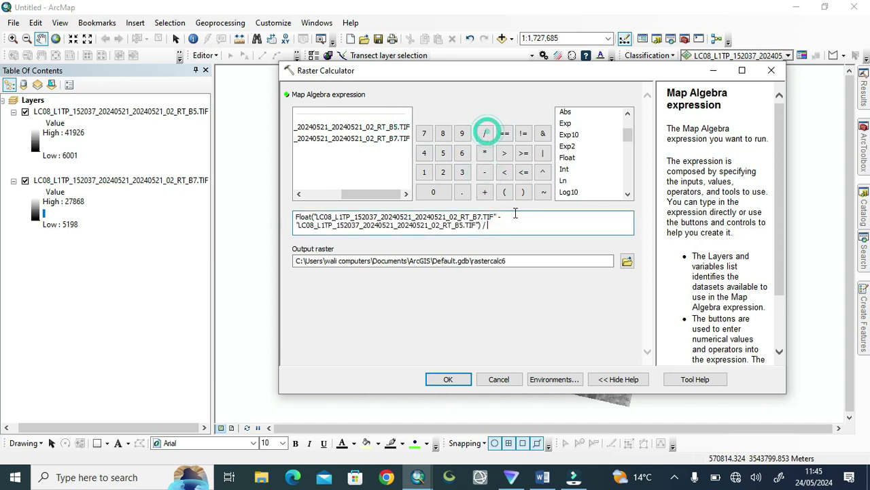
click(567, 157)
double_click(567, 157)
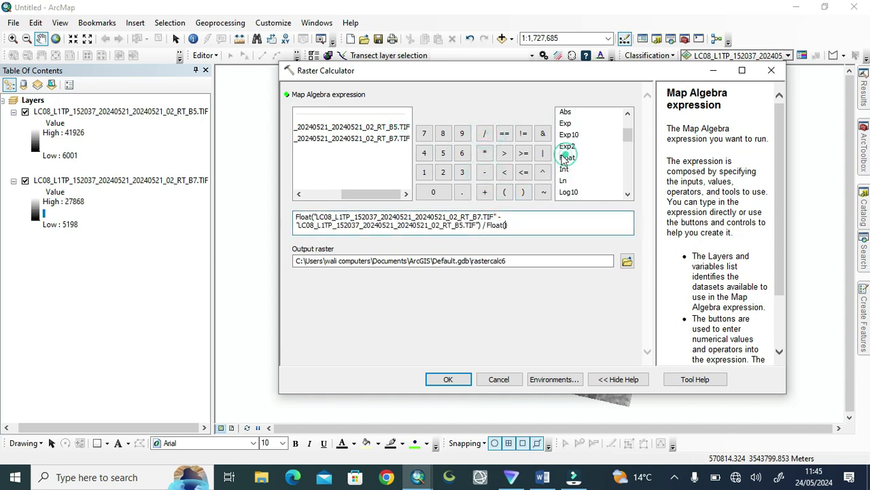
click(387, 139)
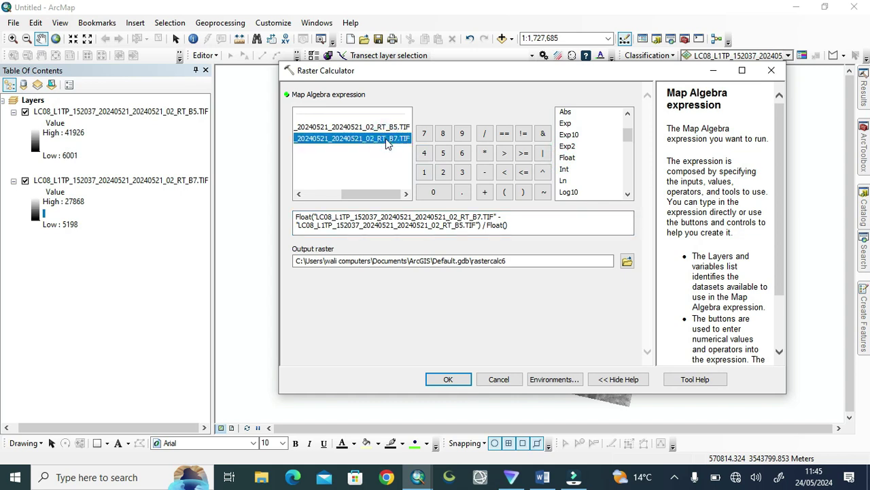
double_click(387, 138)
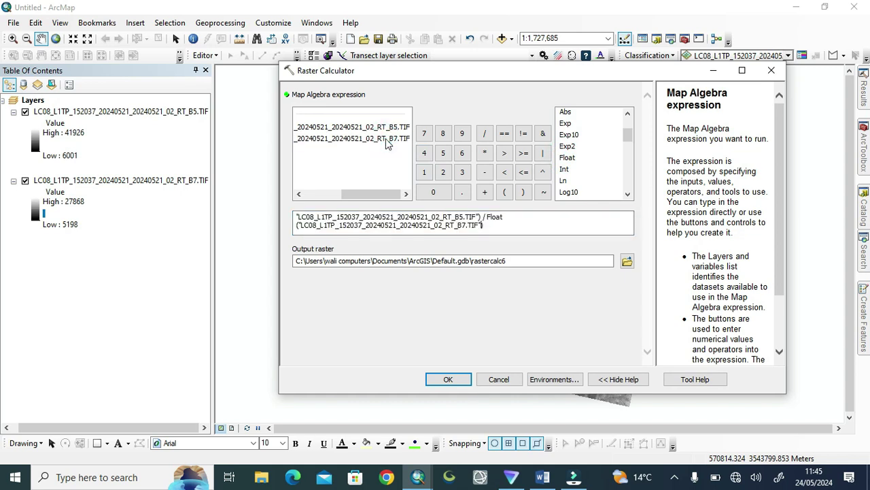
click(485, 192)
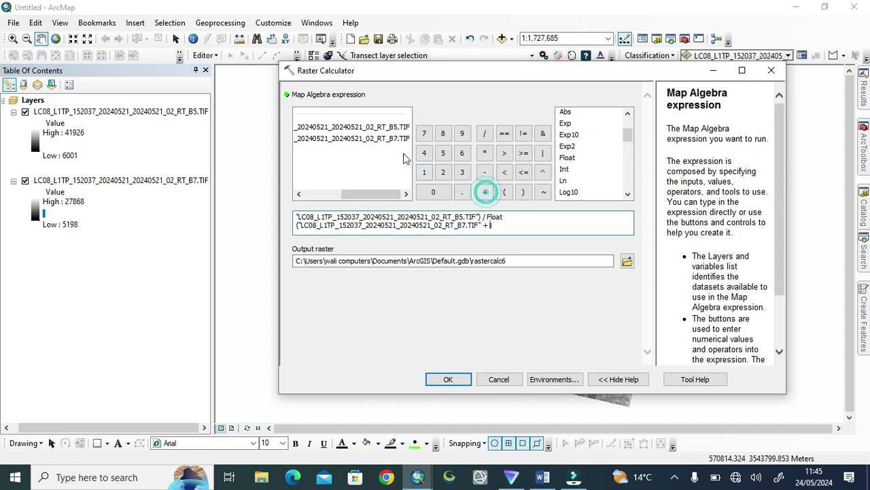
double_click(391, 129)
Set the output raster to Oil_index_75 in New File Geodatabase.gdb and run the calculation
click(627, 260)
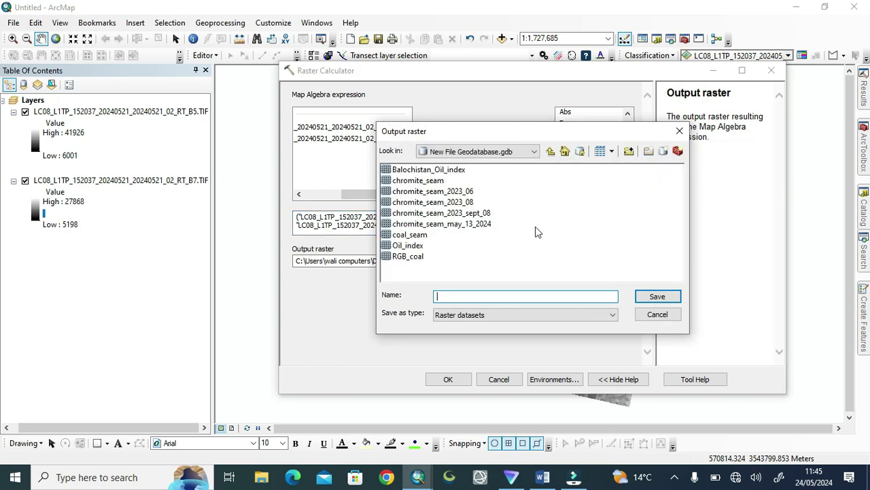
click(482, 293)
click(408, 245)
click(479, 295)
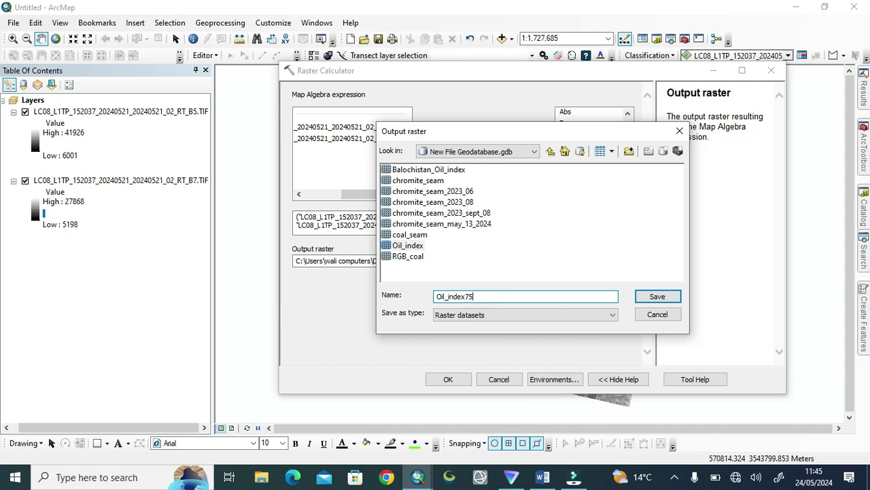
click(466, 296)
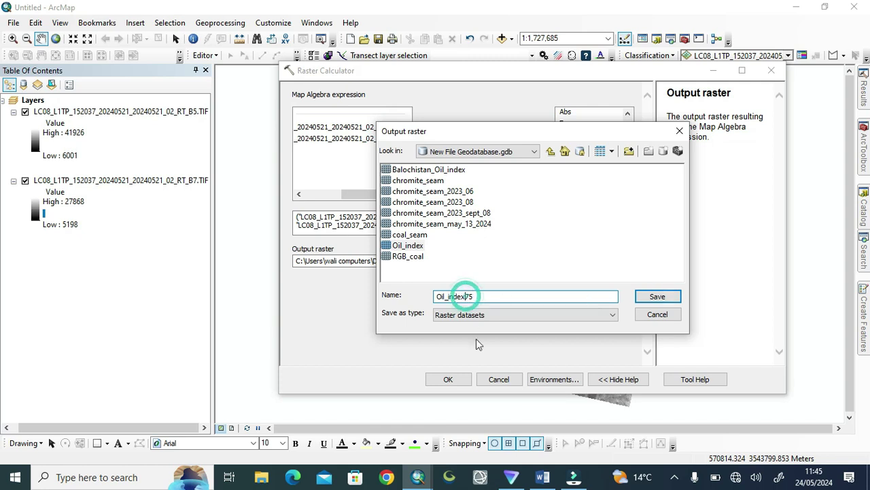
text(_)
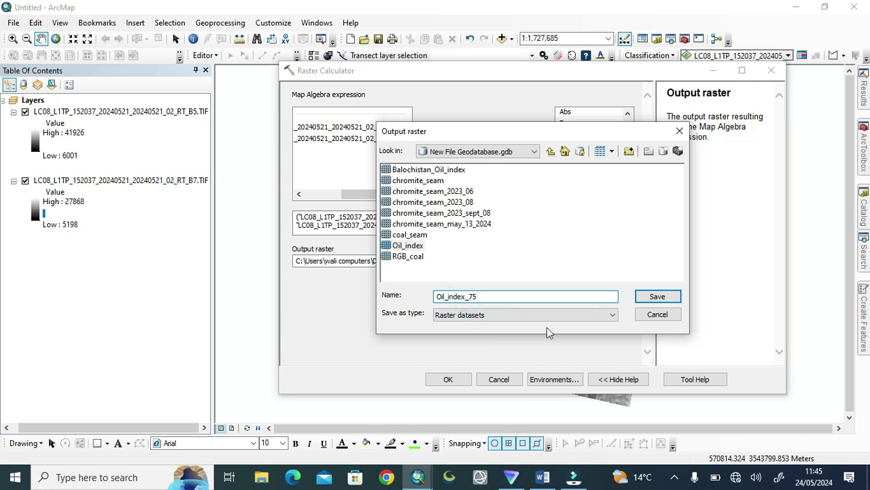
click(673, 297)
click(446, 378)
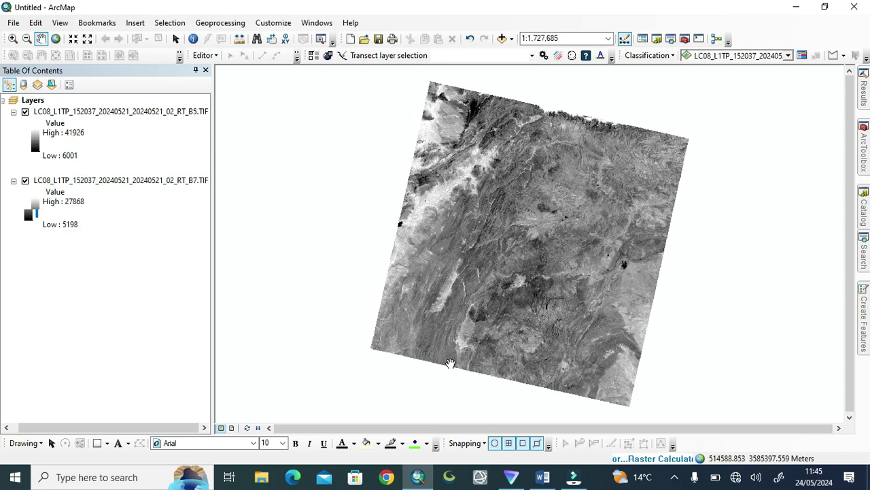
Review the completed Raster Calculator run in the geoprocessing results of the current session
click(674, 477)
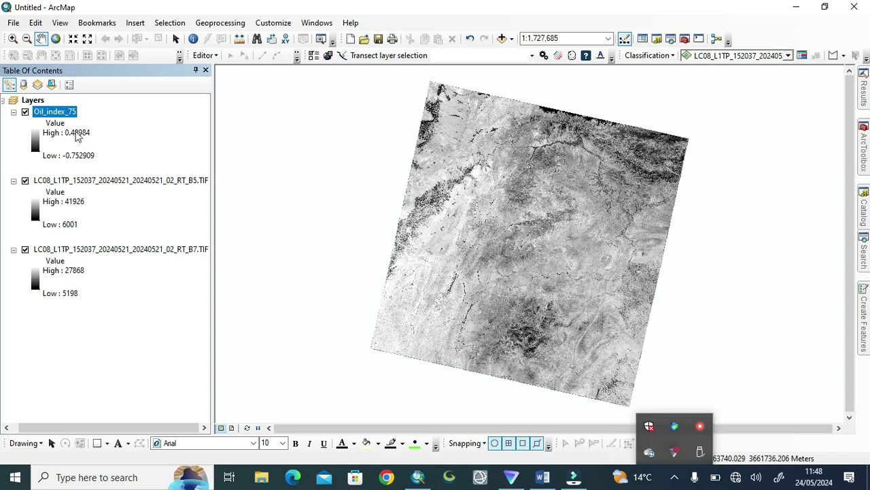
click(863, 92)
click(674, 84)
click(686, 96)
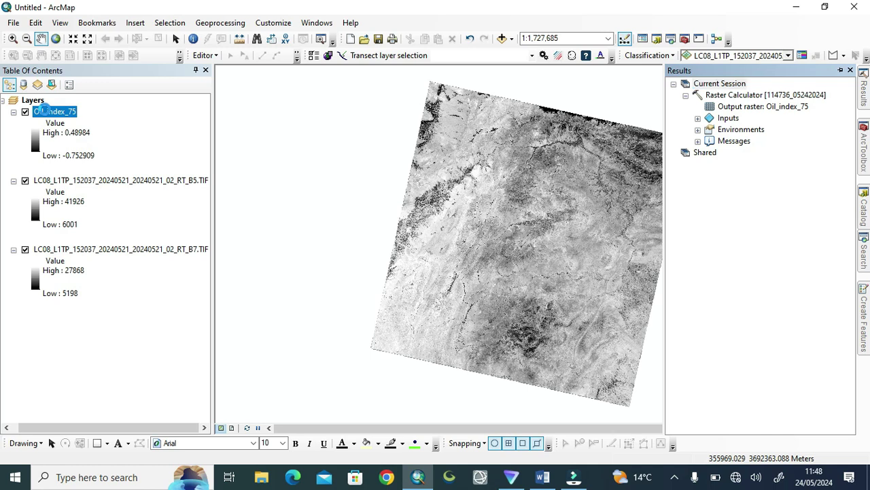
Symbolize the Oil_index_75 layer with a Histogram Equalize stretch and the magenta-to-yellow-to-olive-green color ramp
right_click(47, 116)
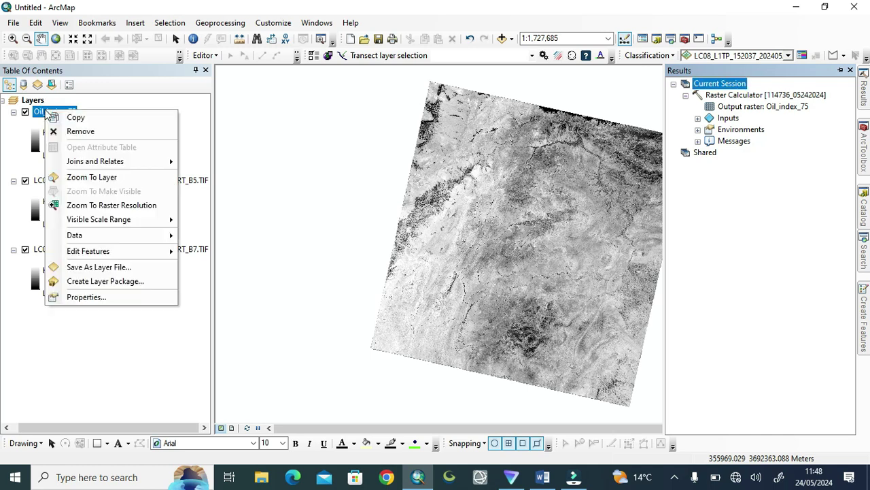
click(84, 298)
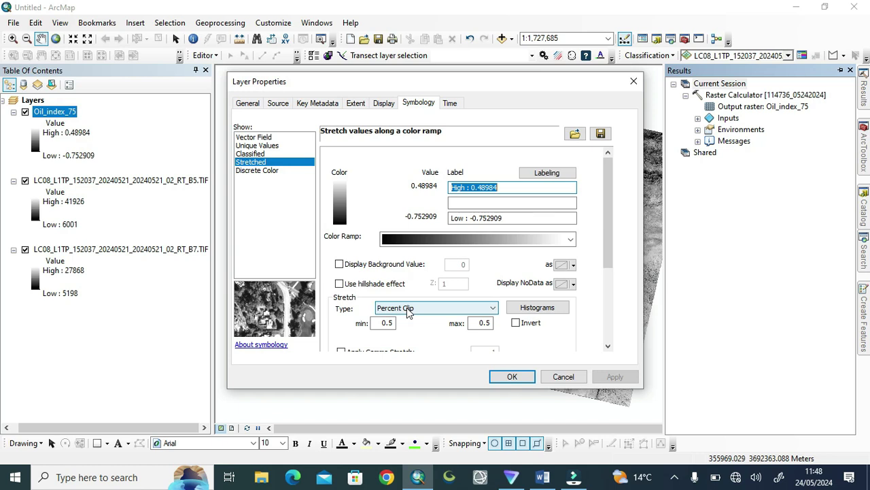
click(408, 313)
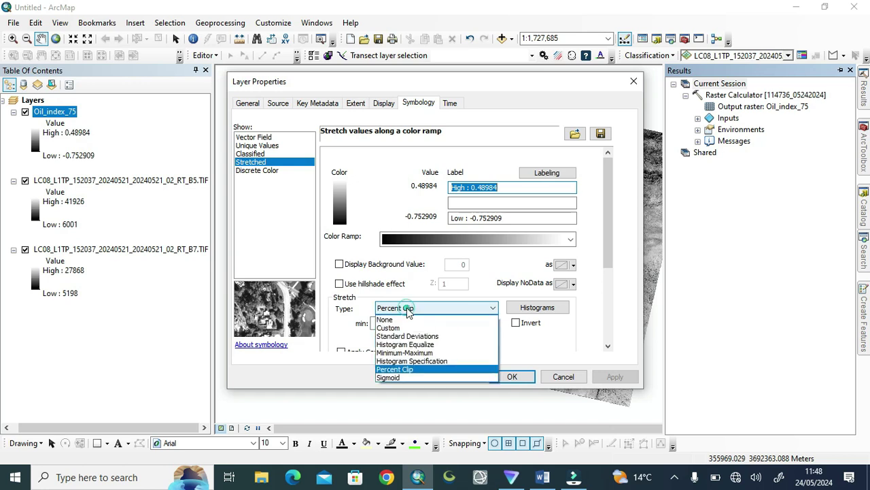
click(389, 344)
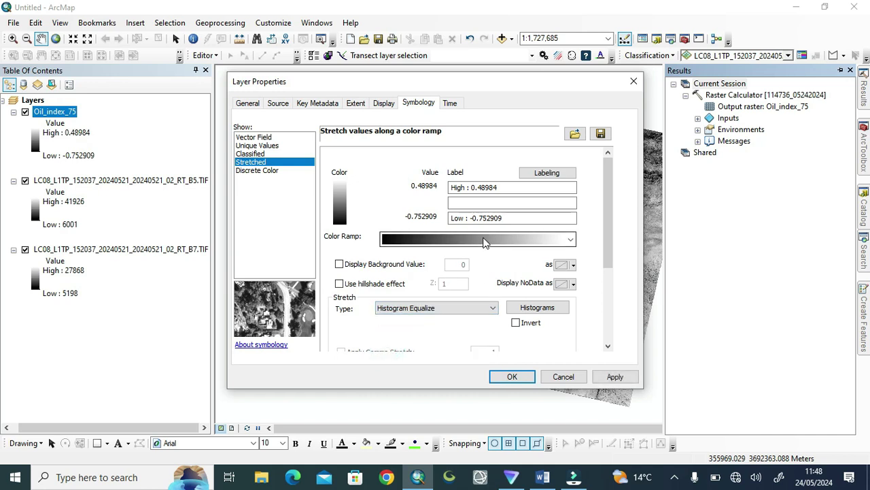
click(484, 243)
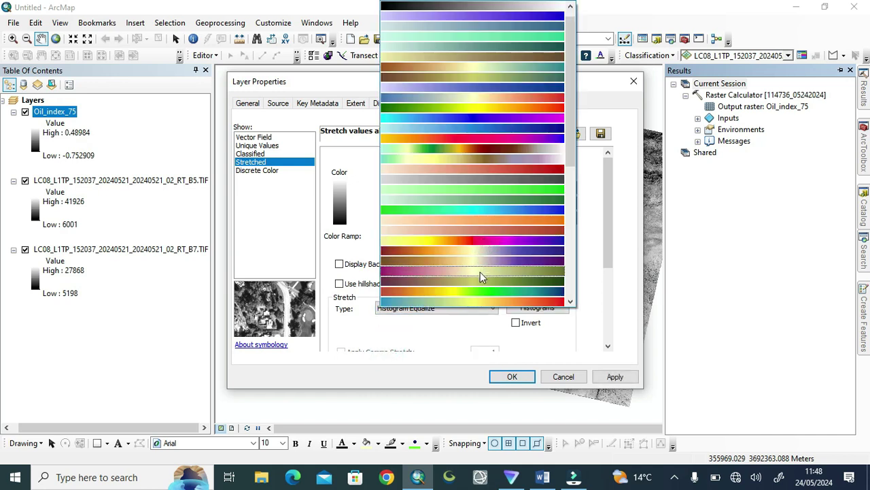
click(480, 272)
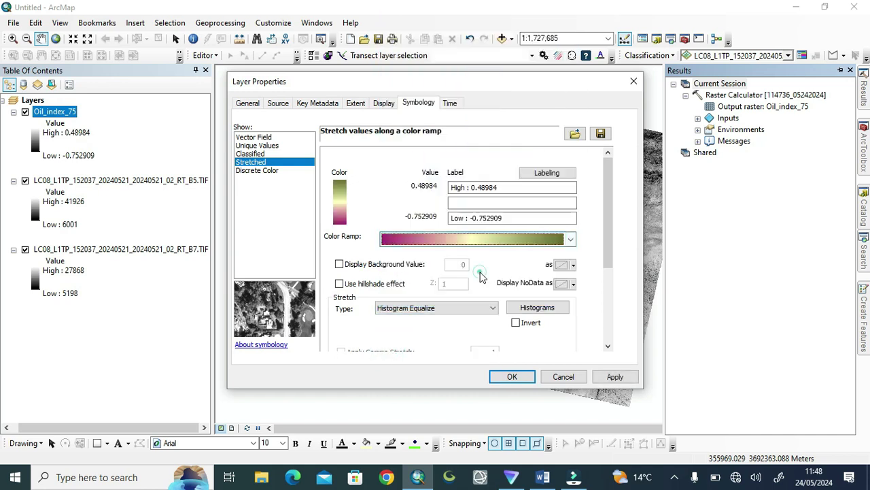
click(512, 378)
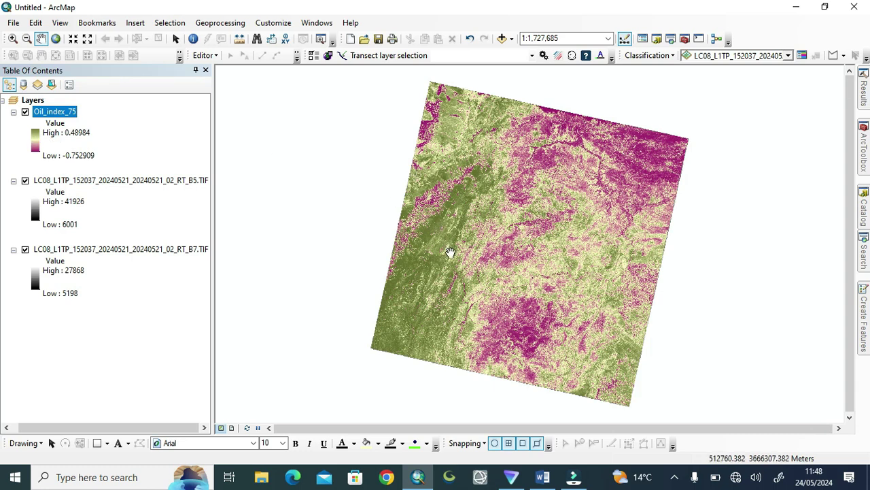
Try the Percent Clip stretch on the Oil_index_75 layer
right_click(51, 116)
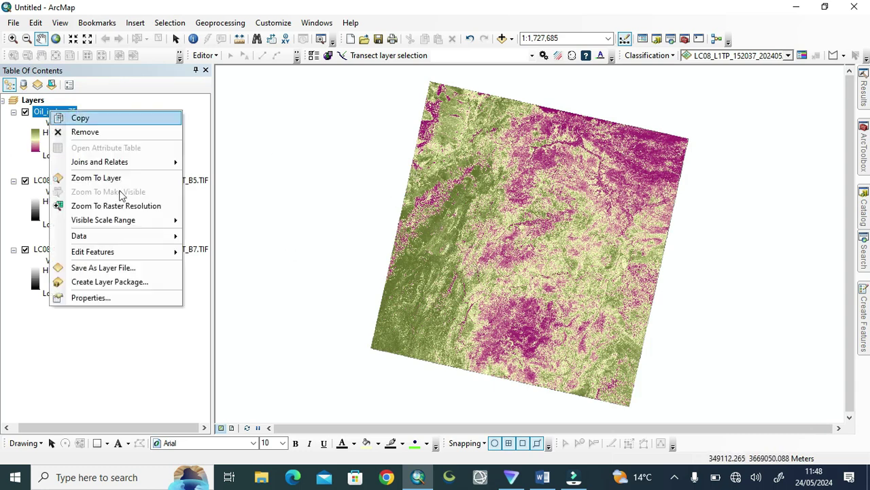
click(112, 299)
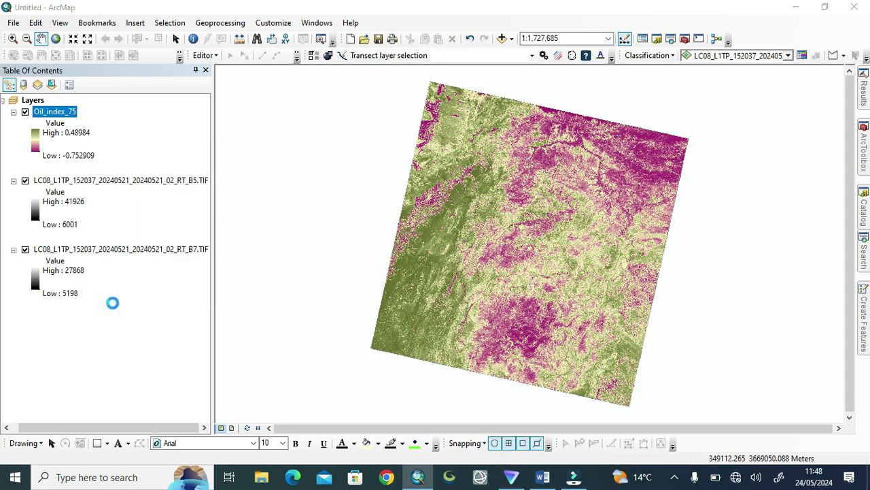
click(423, 309)
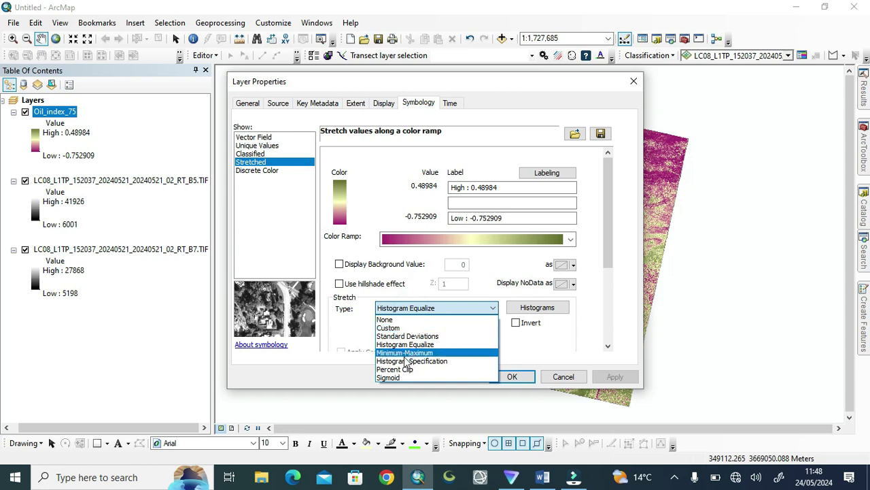
click(406, 370)
click(503, 376)
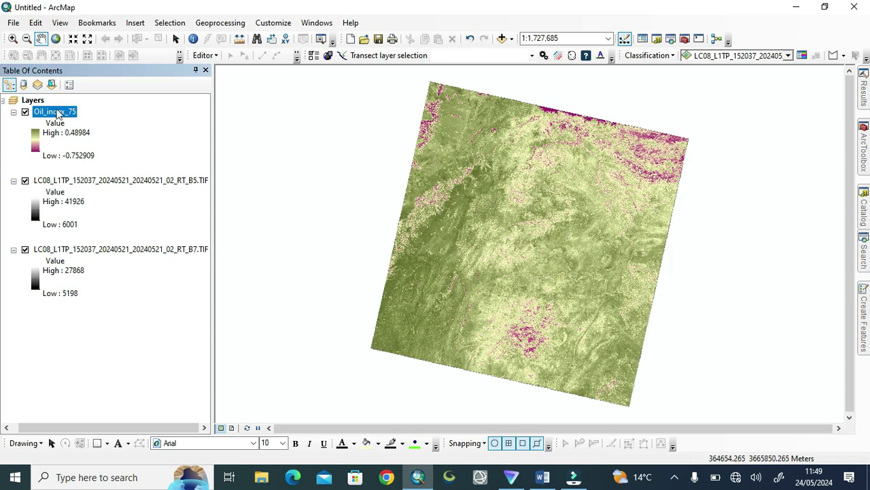
Switch the stretch of the Oil_index_75 layer back to Histogram Equalize
right_click(56, 116)
click(90, 297)
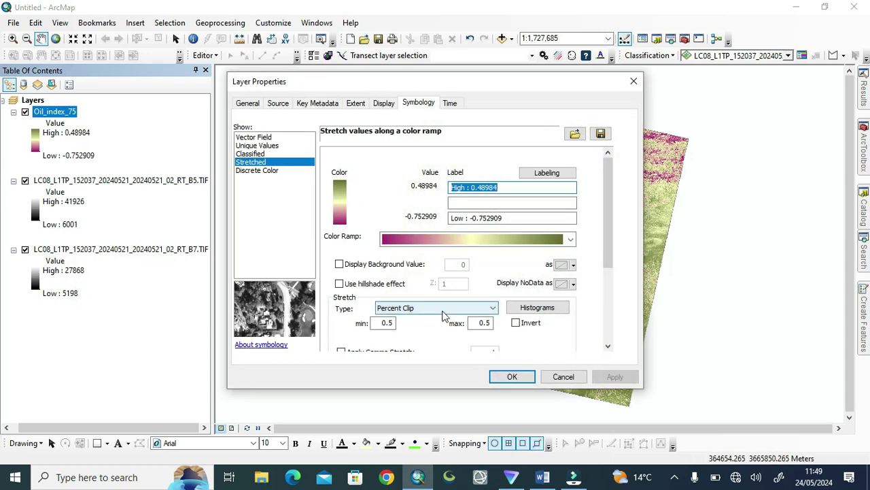
click(442, 311)
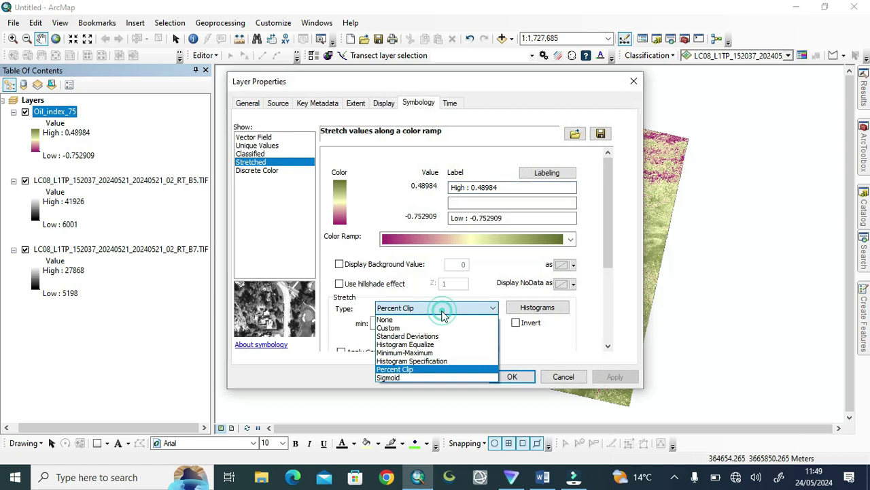
click(405, 344)
click(525, 379)
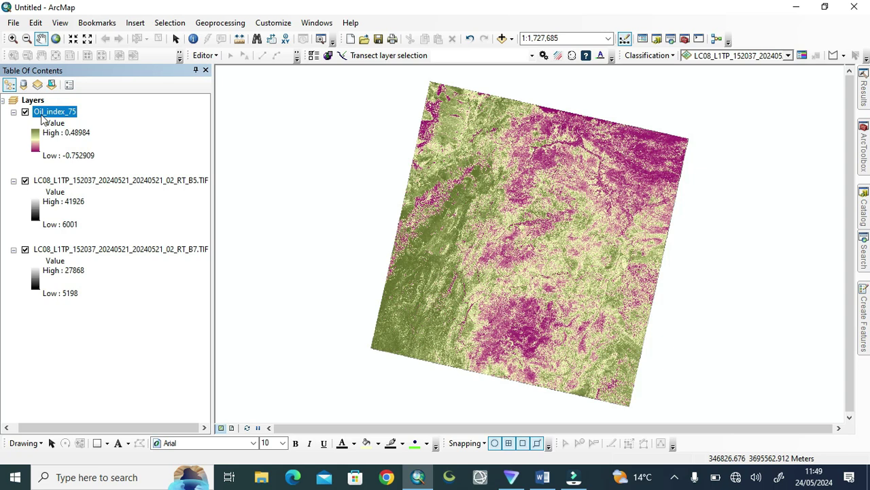
Set the stretch type of the Oil_index_75 layer to Standard Deviations with n of 2.5
right_click(42, 119)
click(86, 299)
click(466, 308)
click(447, 337)
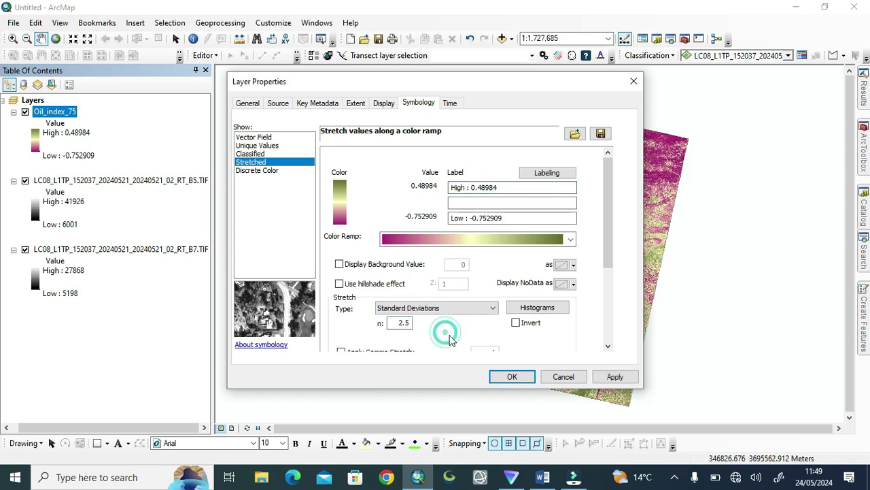
click(515, 375)
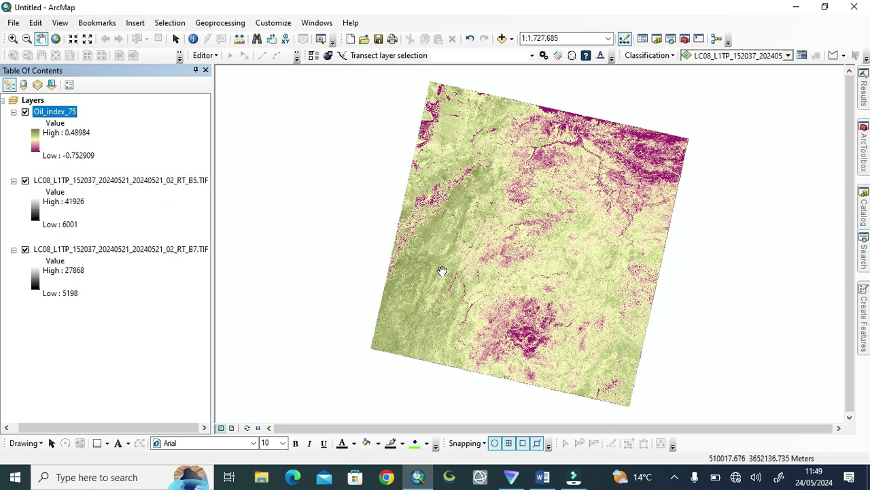
Examine the Oil Index map, check the band rasters available in the Catalog, and read the band ratios listed in the Word document
scroll(448, 272, up, 3)
scroll(449, 269, up, 2)
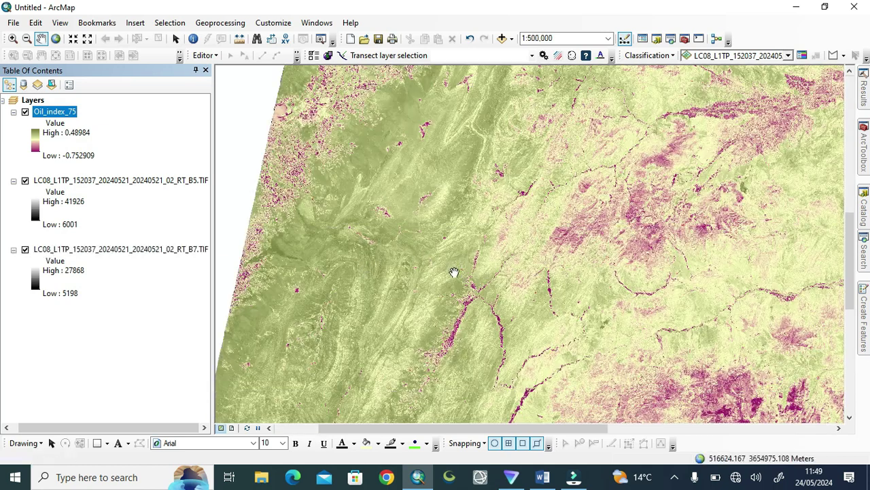
click(864, 211)
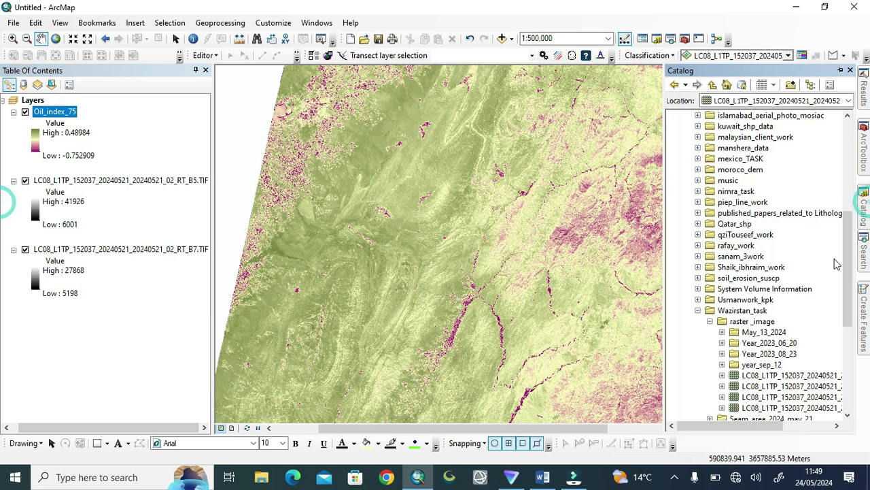
drag(740, 427, 799, 428)
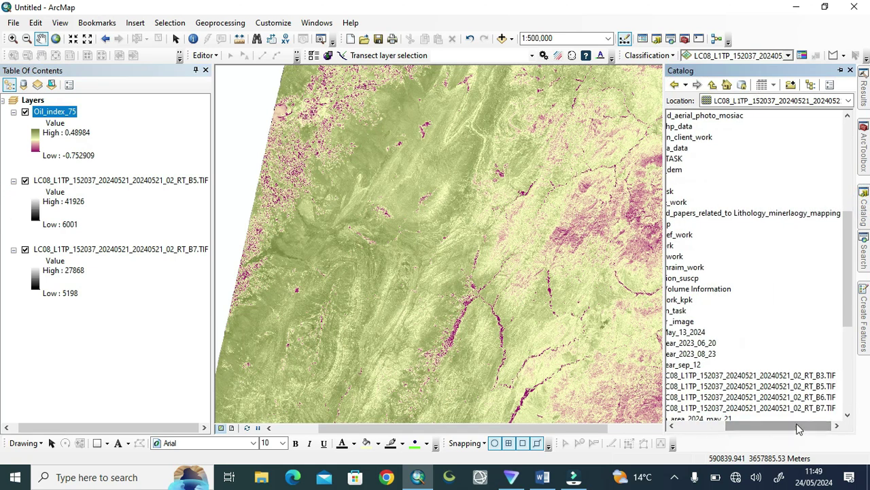
click(543, 476)
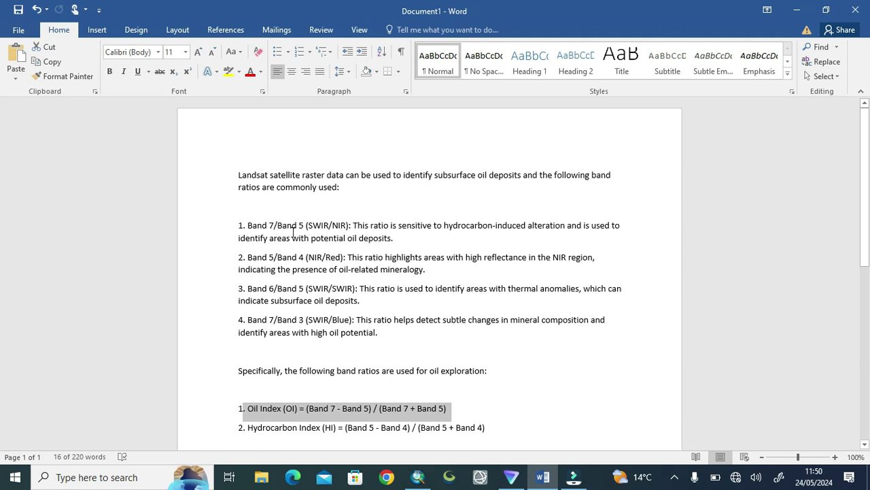
click(797, 10)
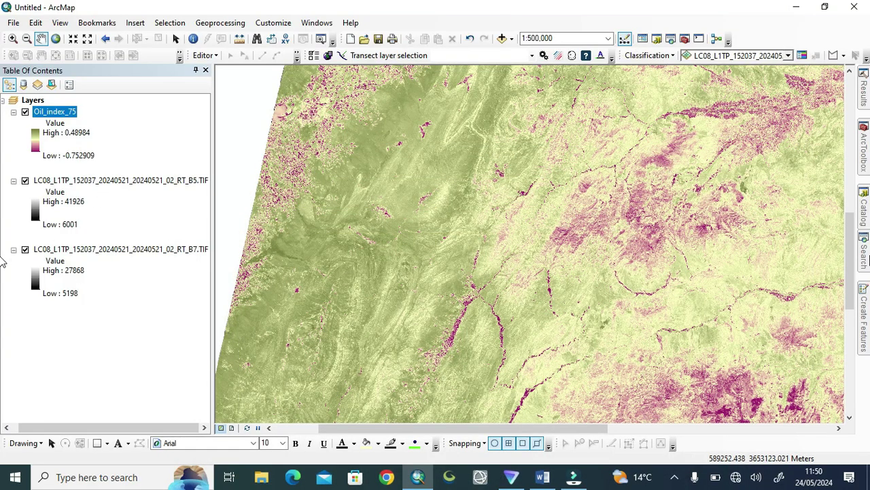
Open Raster Calculator again and enter an expression dividing the B7 raster by the B5 raster
click(865, 246)
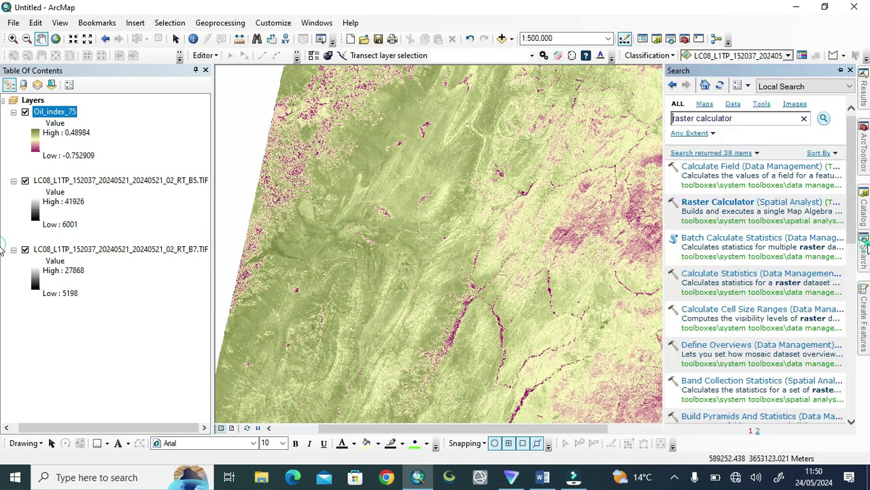
click(720, 203)
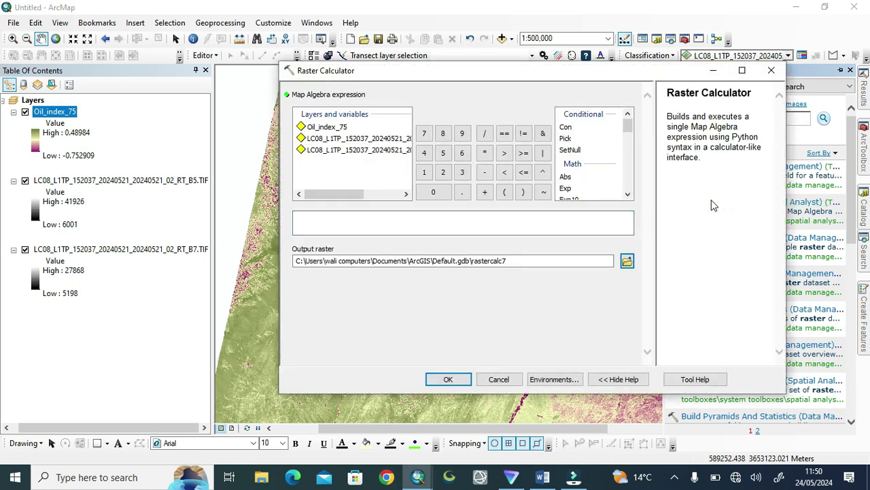
drag(346, 197, 378, 196)
double_click(385, 150)
click(485, 132)
double_click(402, 140)
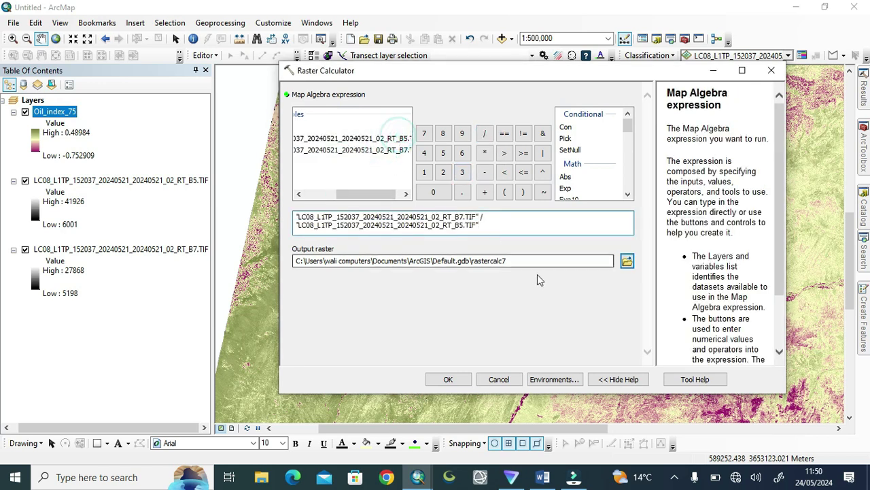
Set the output raster to hydrocarbon_ratio_75 in New File Geodatabase.gdb and run the calculation
click(628, 261)
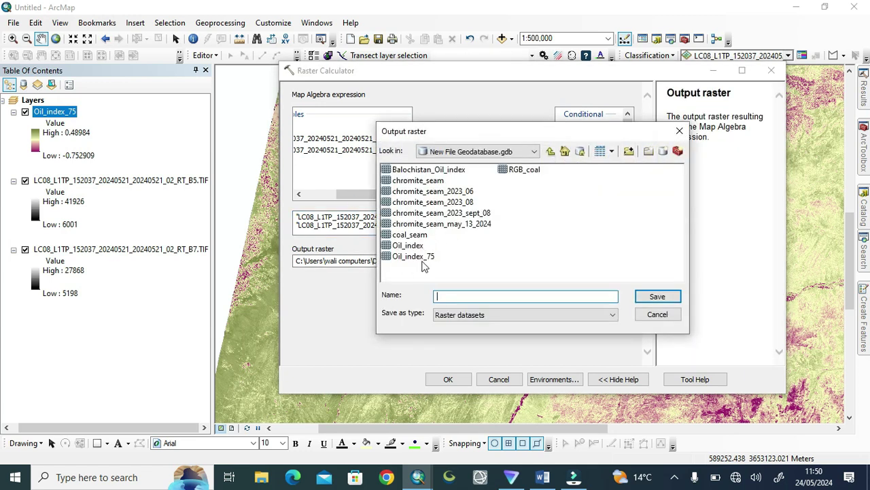
click(446, 295)
click(665, 297)
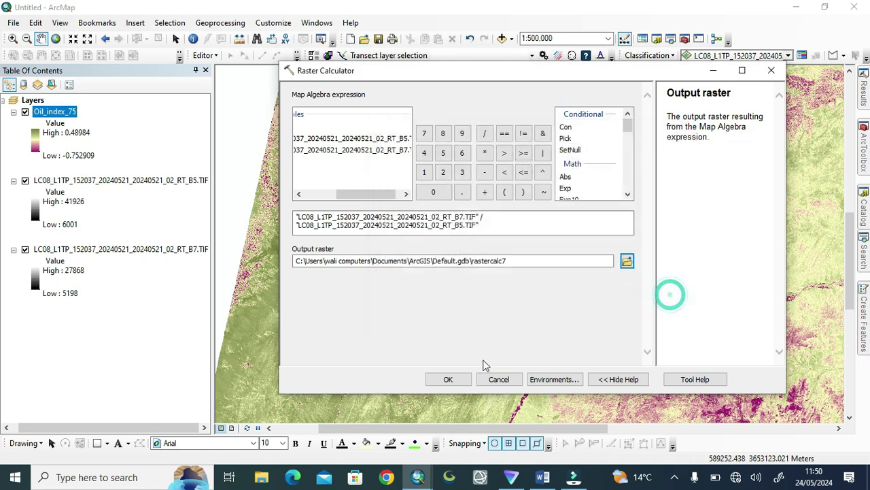
click(448, 380)
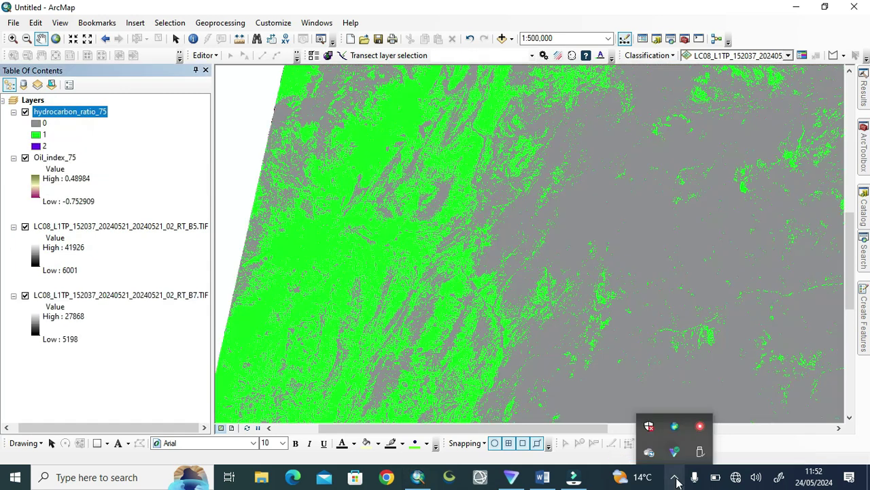
Change the symbology of the hydrocarbon_ratio_75 layer from Unique Values to Stretched with the black-to-white color ramp
right_click(63, 113)
click(103, 301)
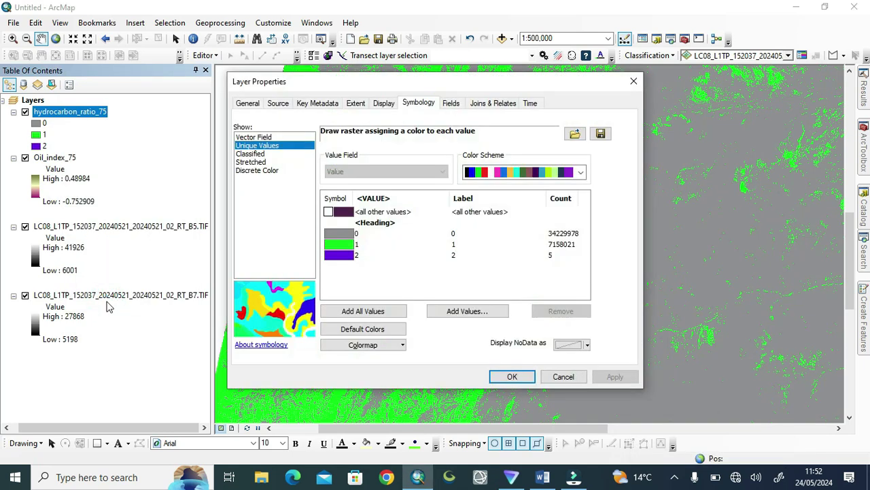
click(251, 154)
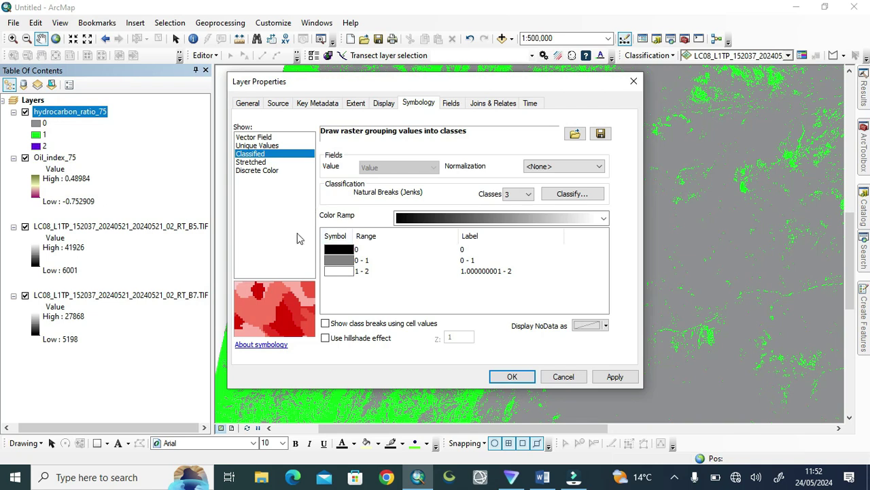
click(260, 163)
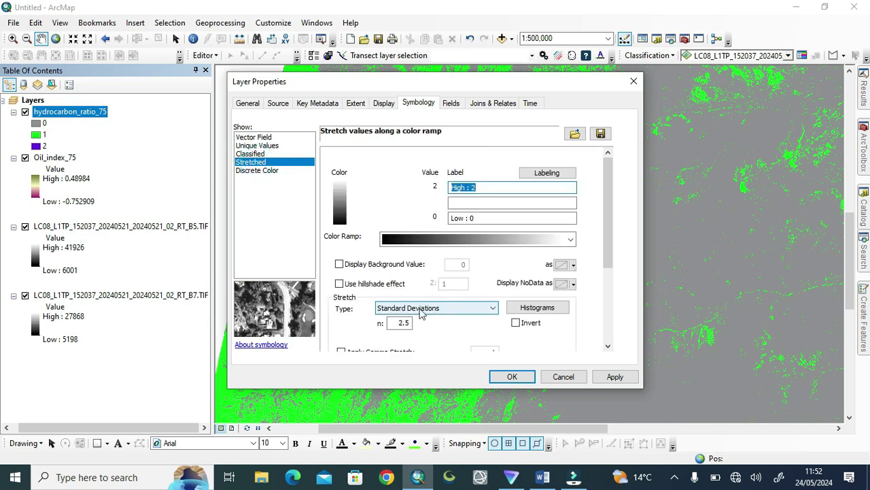
click(420, 310)
click(410, 349)
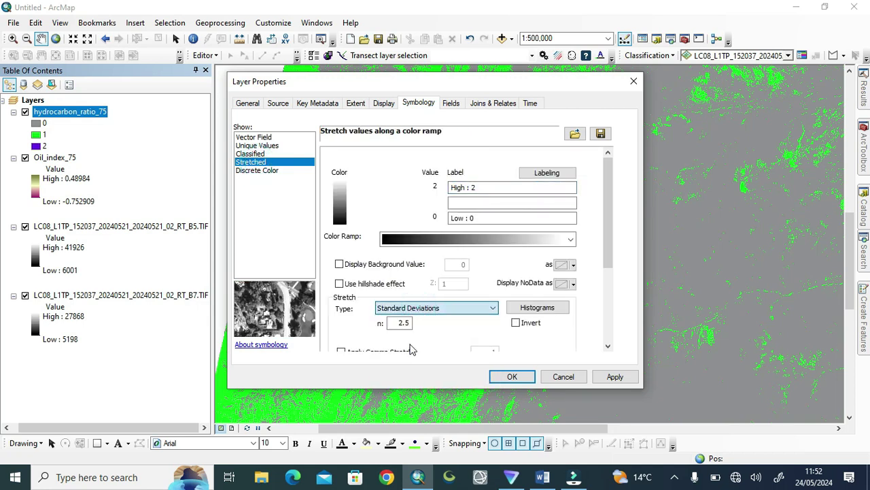
click(511, 377)
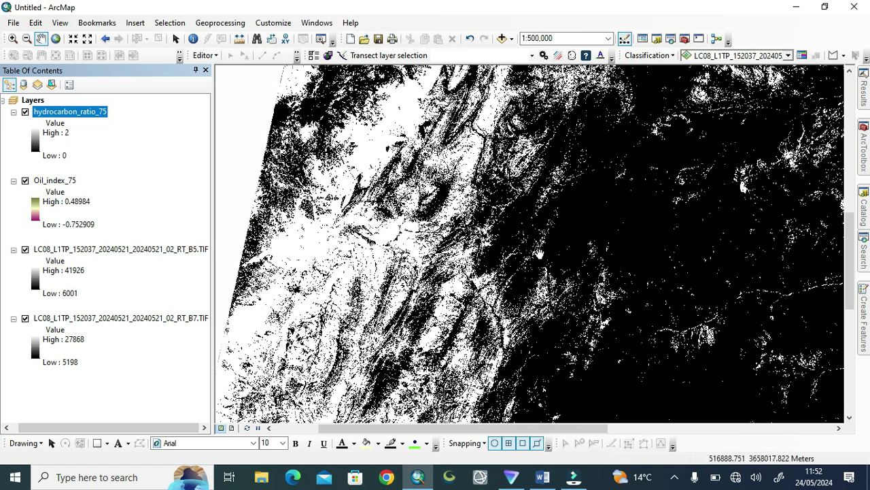
drag(521, 278, 310, 242)
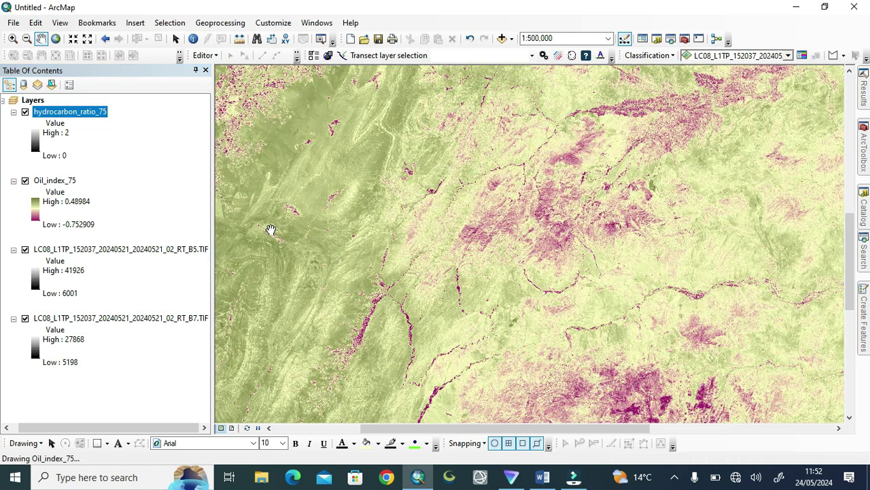
Check the stretched symbology settings of the Oil_index_75 layer, keeping Standard Deviations as the stretch type
click(49, 181)
click(48, 181)
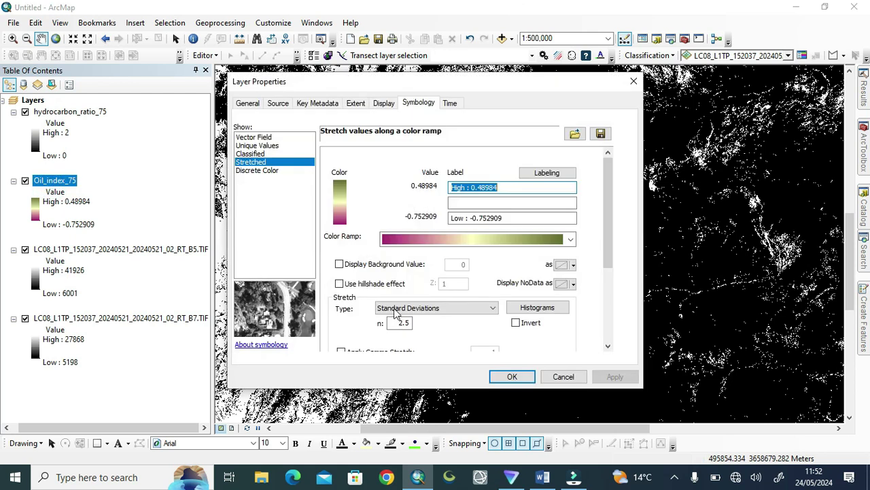
click(408, 309)
click(408, 336)
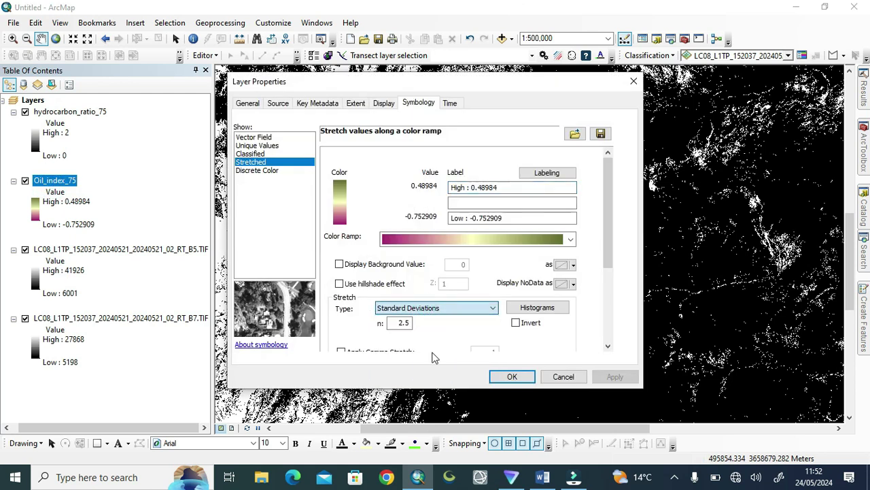
click(512, 376)
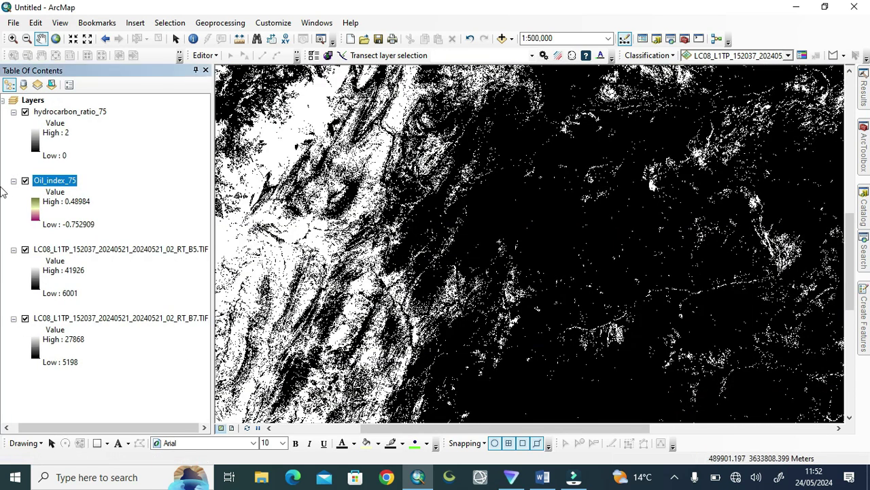
Compare the hydrocarbon_ratio_75 and Oil_index_75 rasters by toggling the ratio layer's visibility, leaving it hidden to examine the whole Oil Index scene
click(25, 112)
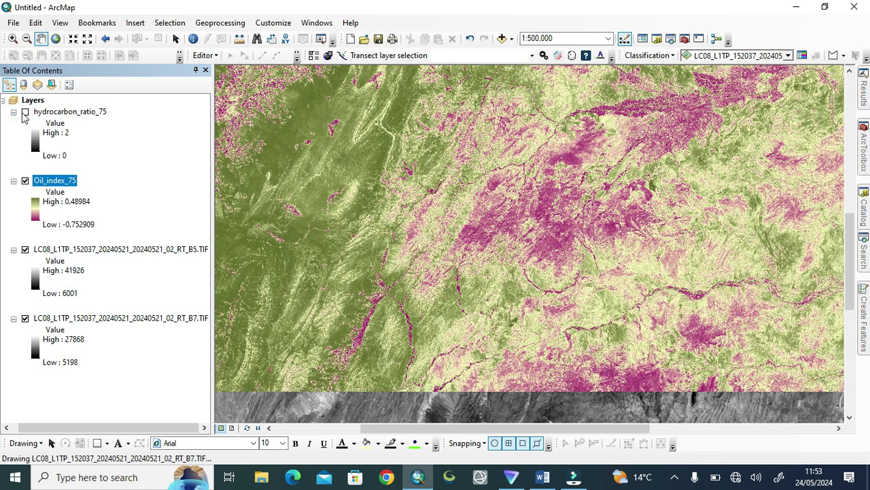
click(25, 113)
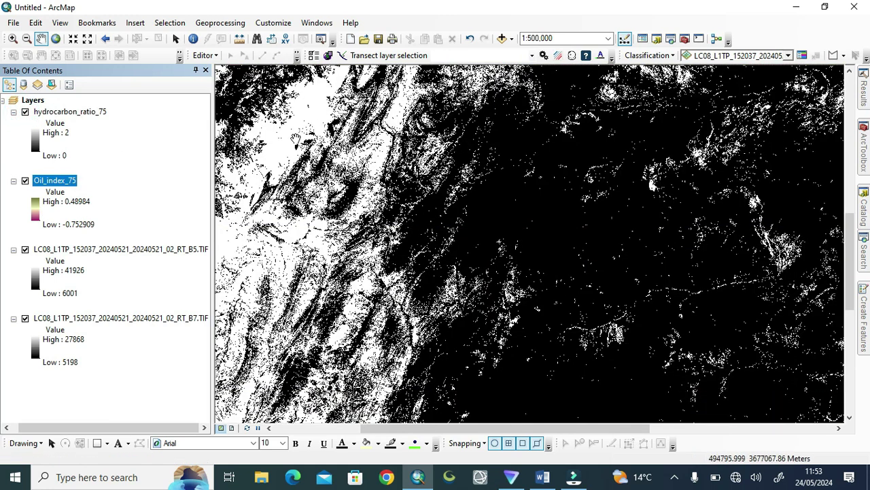
scroll(462, 336, up, 2)
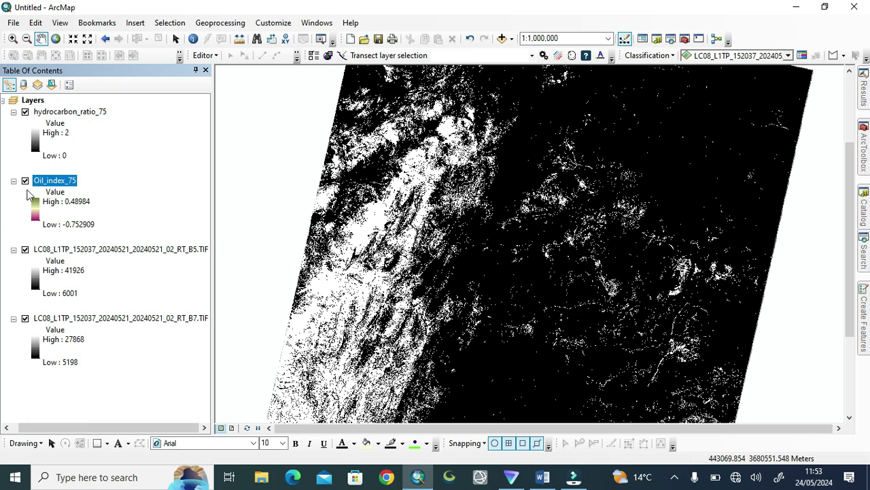
click(25, 113)
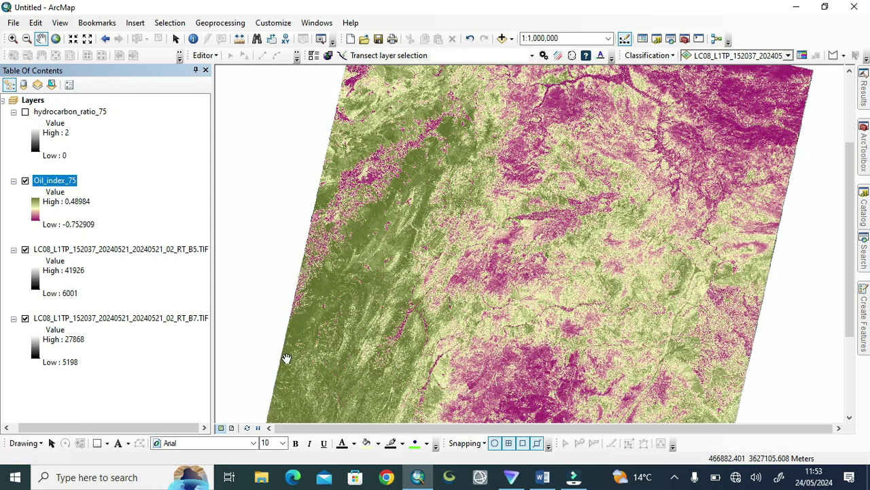
scroll(482, 327, down, 2)
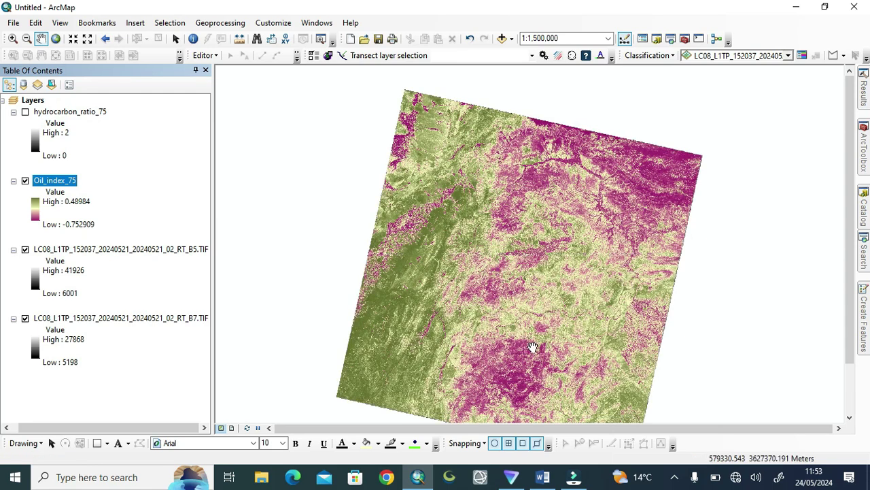
drag(534, 346, 495, 316)
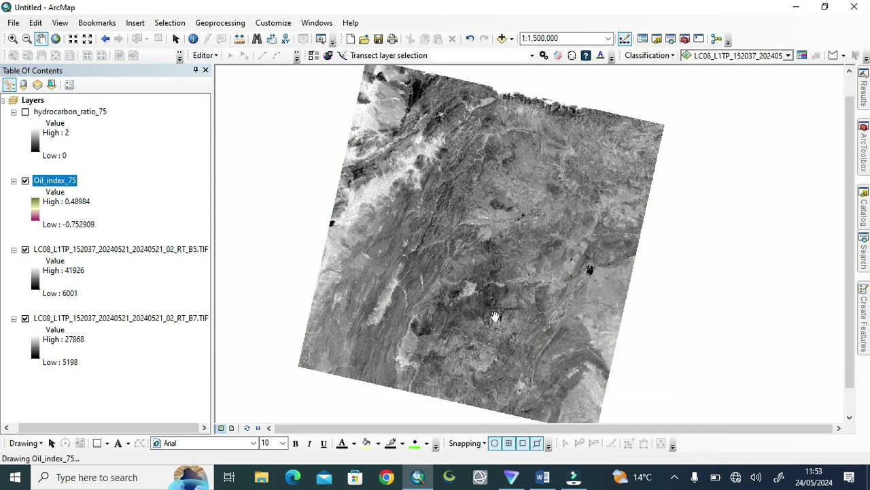